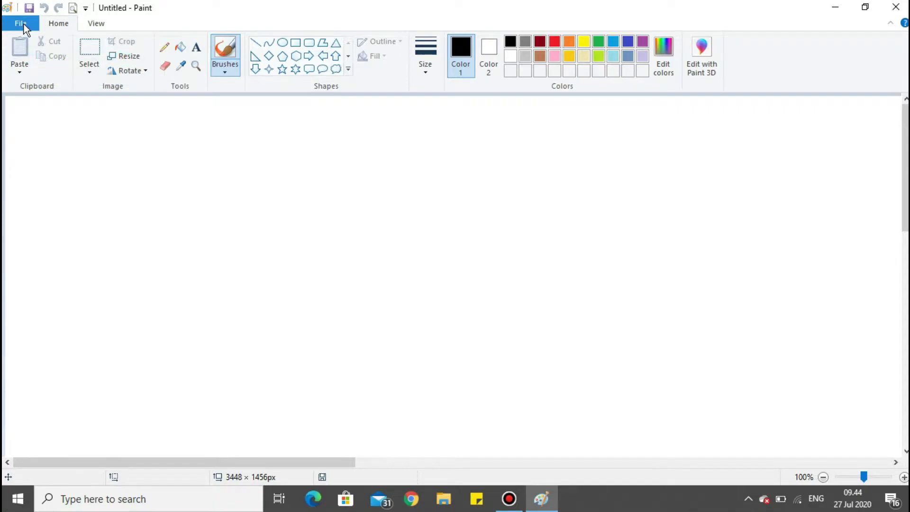
{"action": "left_click", "coordinate": [23, 24]}
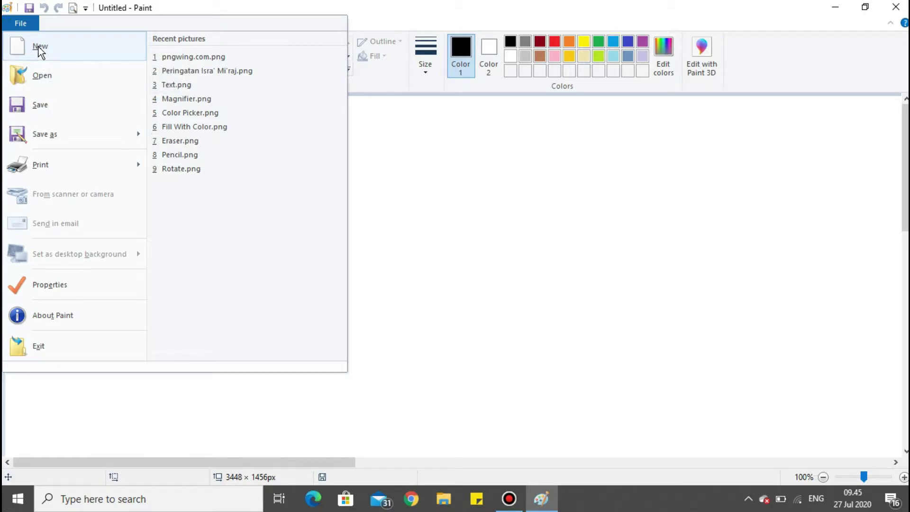
{"action": "left_click", "coordinate": [565, 137]}
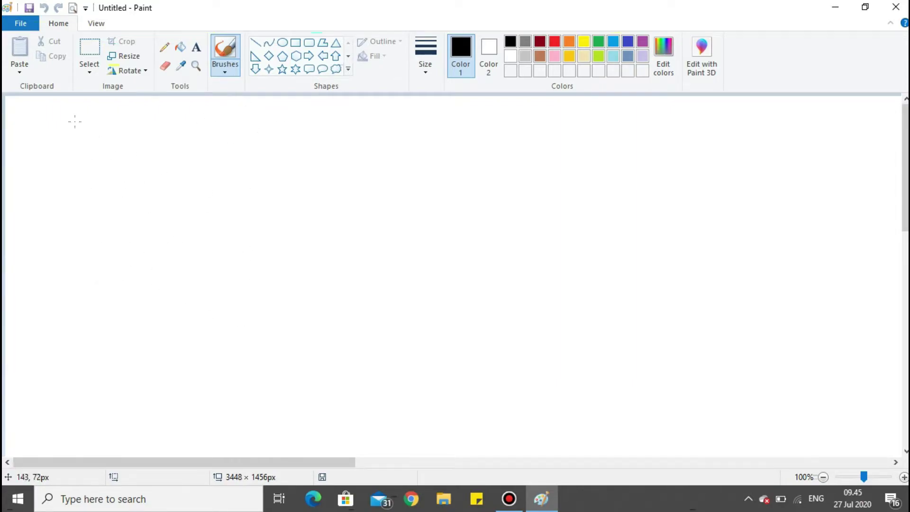
Open the existing picture pngwing.com.png from the Kls 3 folder.
{"action": "left_click", "coordinate": [27, 26]}
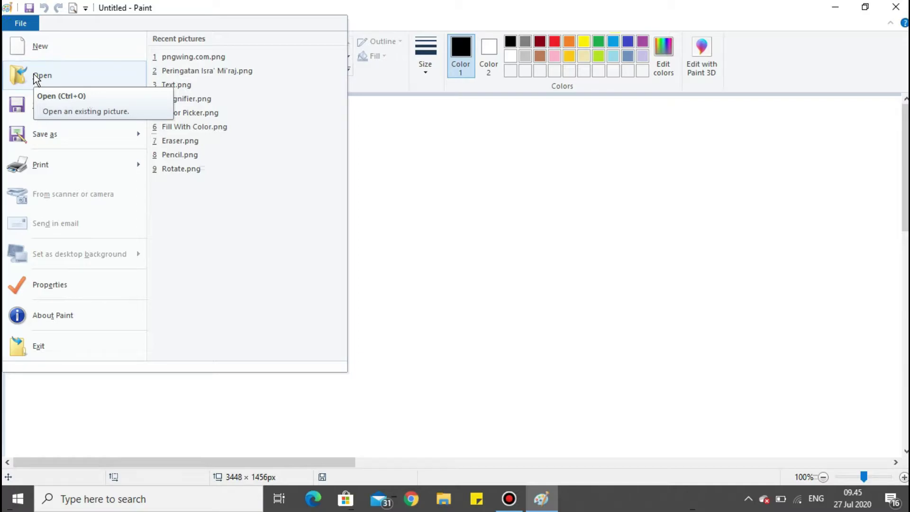
{"action": "left_click", "coordinate": [37, 79]}
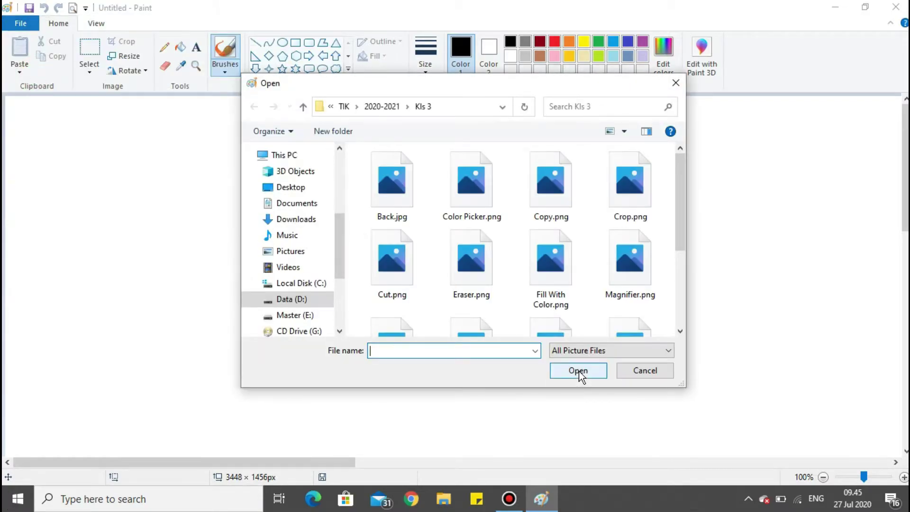
{"action": "scroll", "coordinate": [608, 185], "scroll_direction": "down", "scroll_amount": 2}
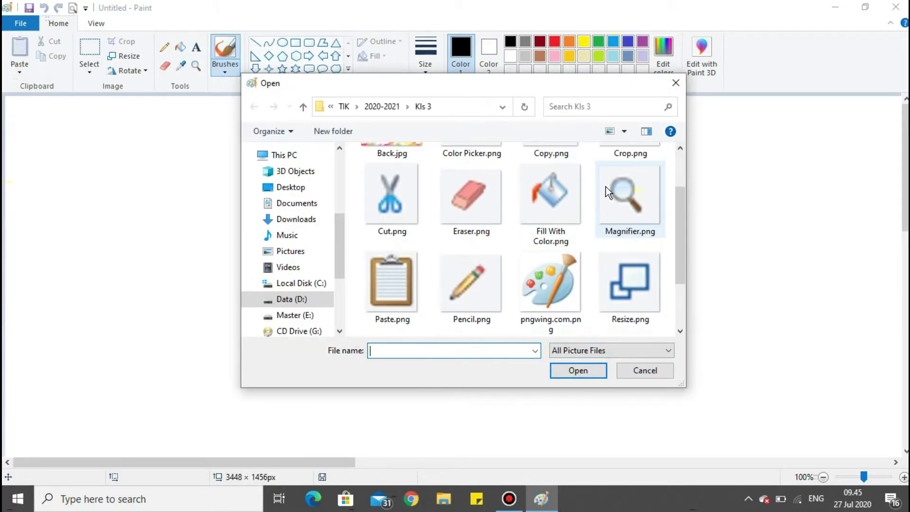
{"action": "scroll", "coordinate": [607, 188], "scroll_direction": "down", "scroll_amount": 2}
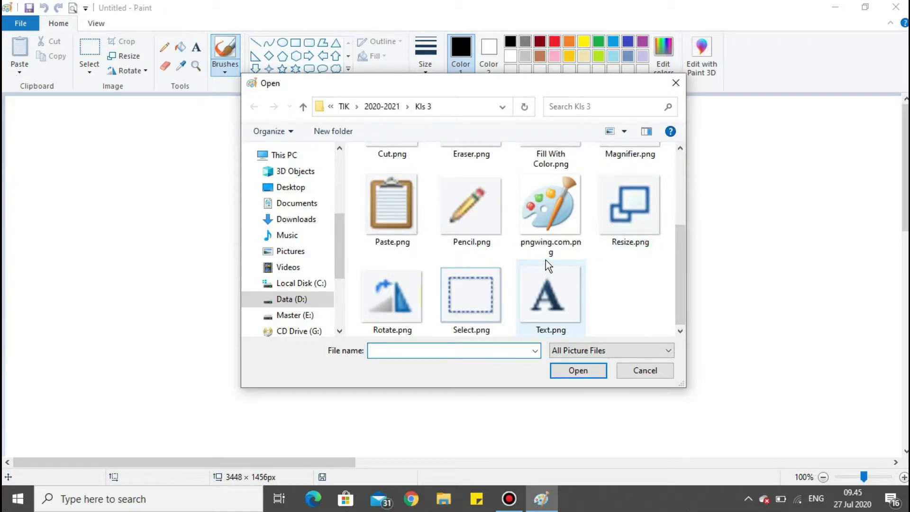
{"action": "scroll", "coordinate": [548, 264], "scroll_direction": "up", "scroll_amount": 3}
{"action": "scroll", "coordinate": [550, 266], "scroll_direction": "down", "scroll_amount": 1}
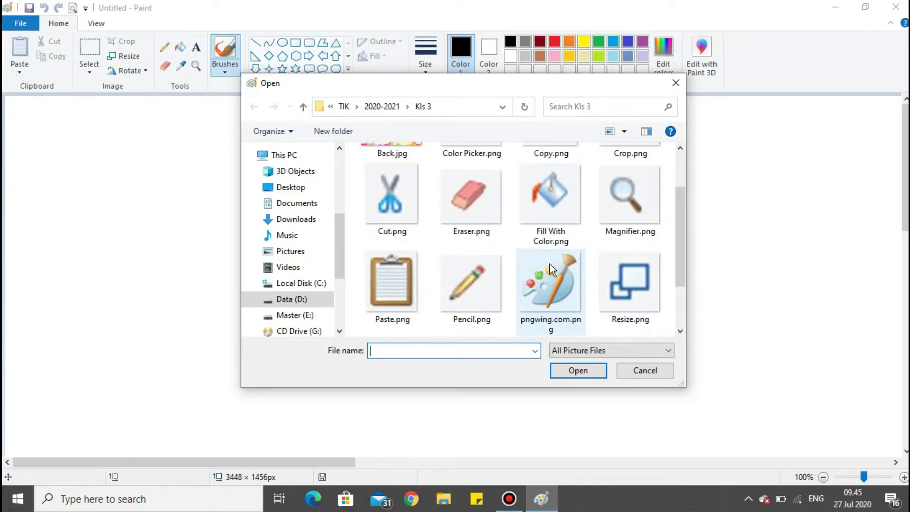
{"action": "left_click", "coordinate": [559, 302]}
{"action": "left_click", "coordinate": [593, 371]}
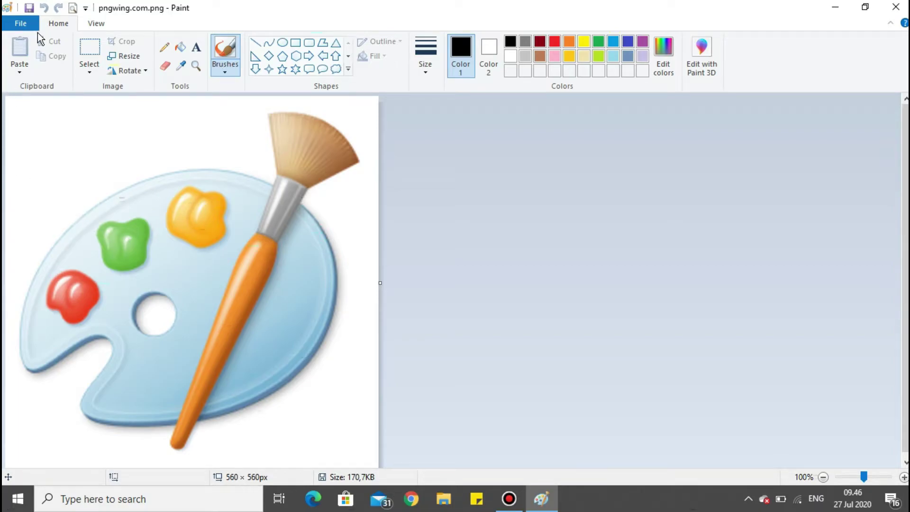
{"action": "left_click", "coordinate": [26, 22]}
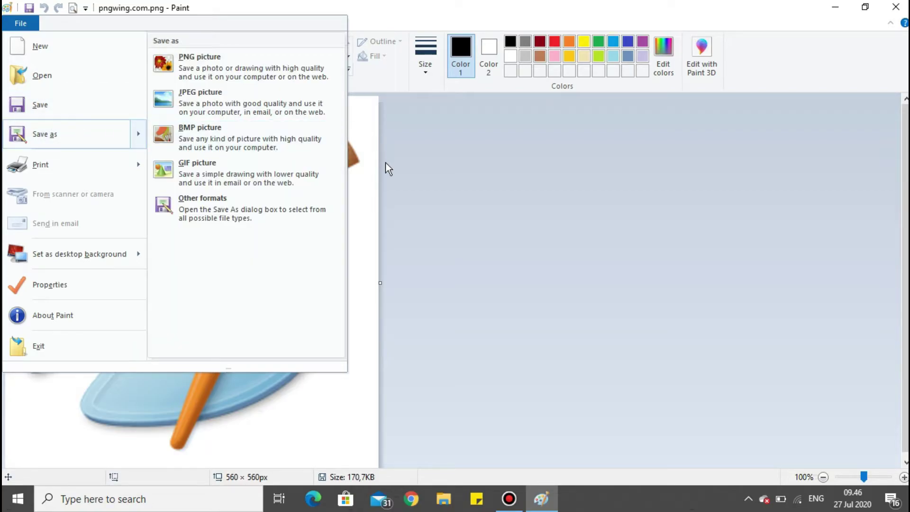
{"action": "left_click", "coordinate": [410, 188]}
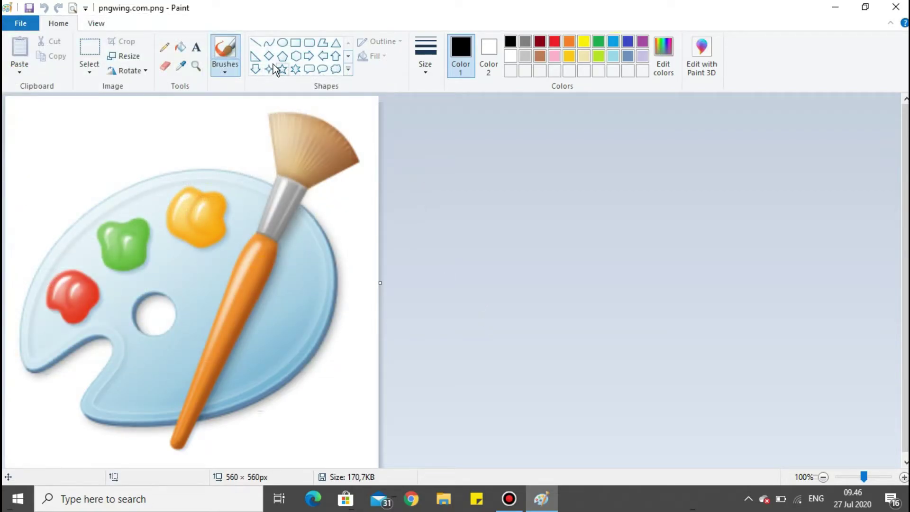
Add the text "PAINT" to the blank area above the palette at the picture's upper left.
{"action": "left_click", "coordinate": [195, 50]}
{"action": "left_click", "coordinate": [29, 117]}
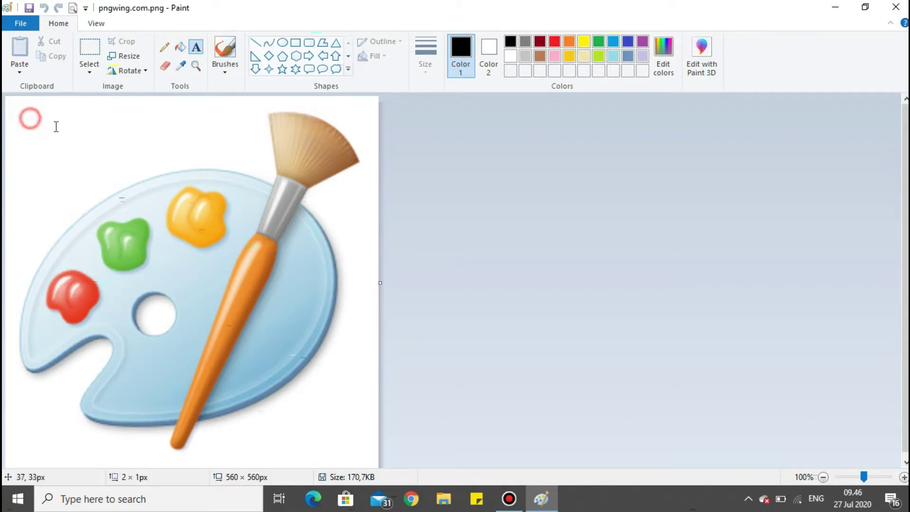
{"action": "type", "text": "P"}
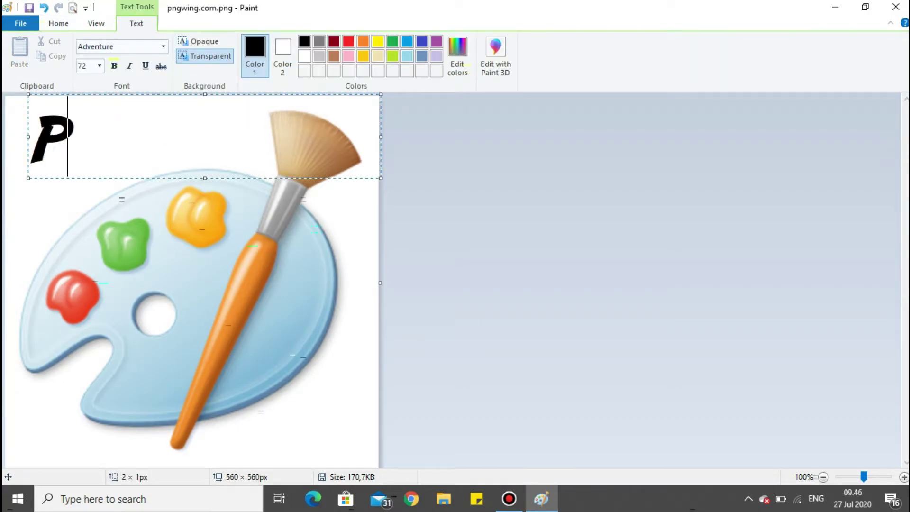
{"action": "type", "text": "AINT"}
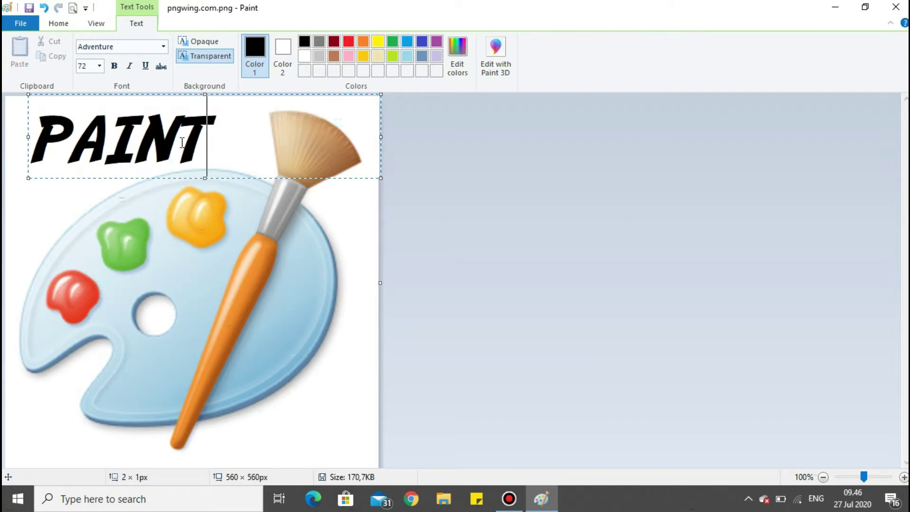
Set the PAINT text's font size to 48, color it green, and commit it to the picture.
{"action": "left_click_drag", "start_coordinate": [219, 133], "coordinate": [42, 147]}
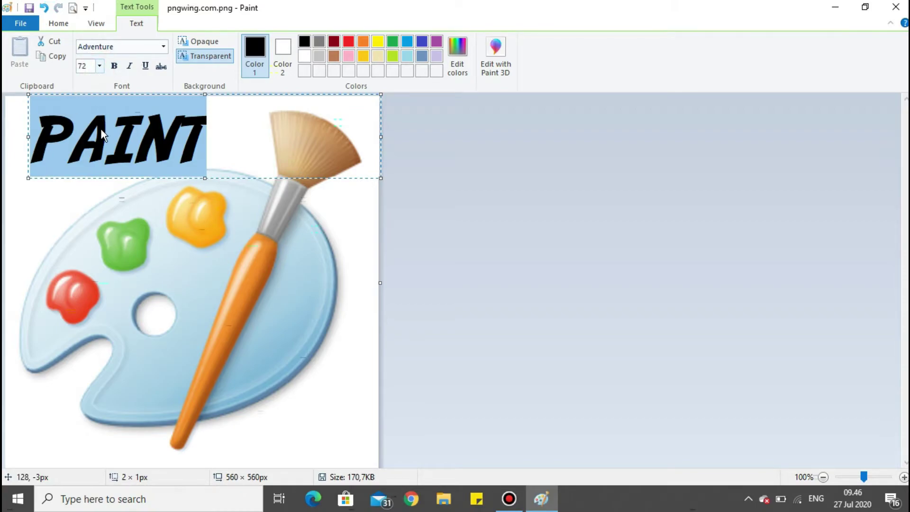
{"action": "left_click", "coordinate": [99, 66]}
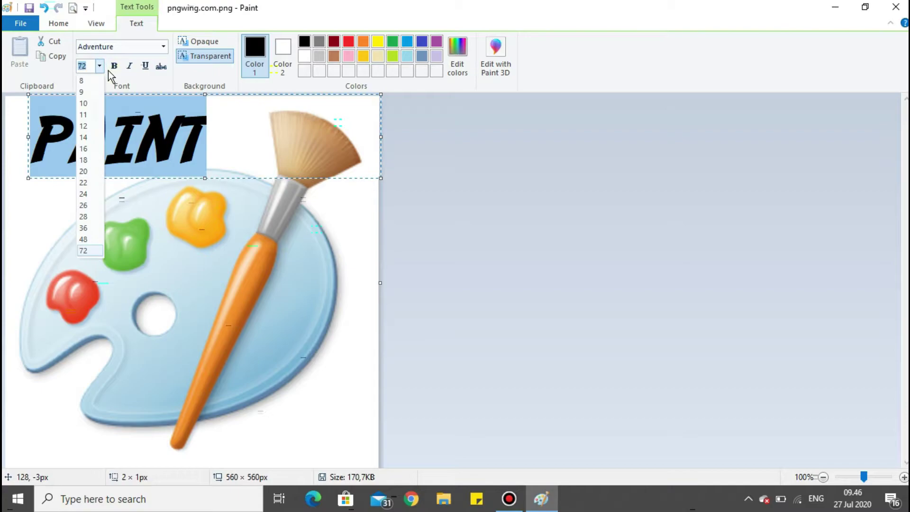
{"action": "left_click", "coordinate": [91, 173]}
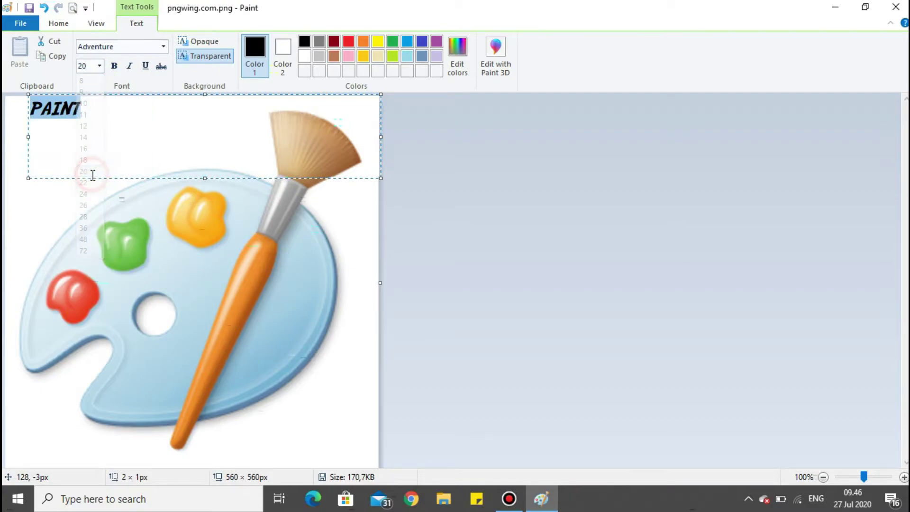
{"action": "left_click", "coordinate": [98, 67]}
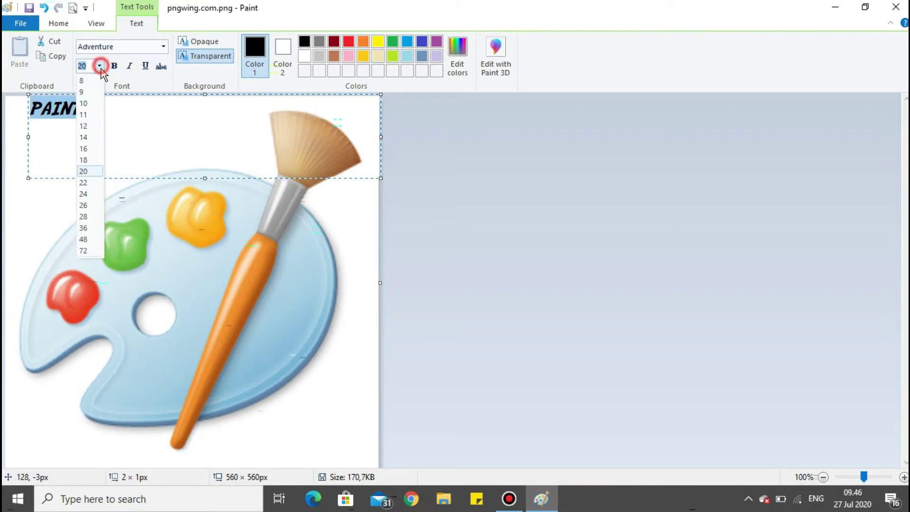
{"action": "left_click", "coordinate": [99, 239]}
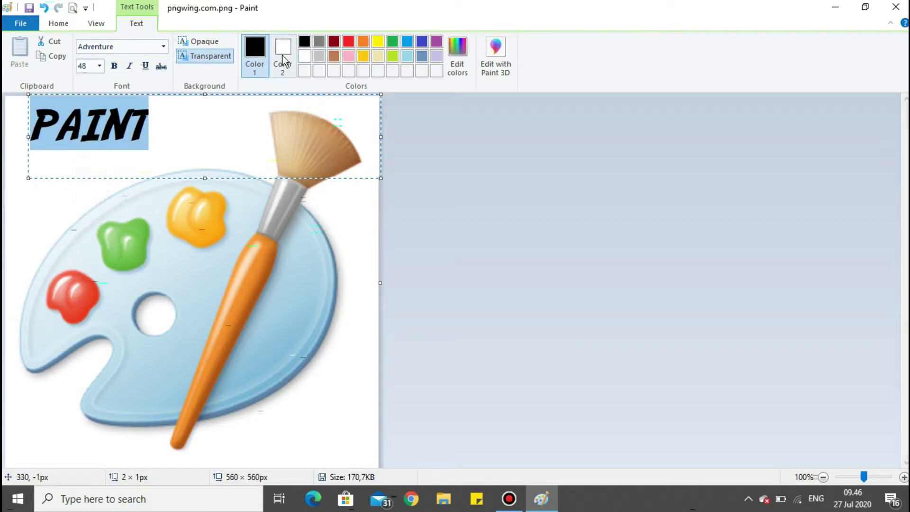
{"action": "left_click", "coordinate": [393, 44]}
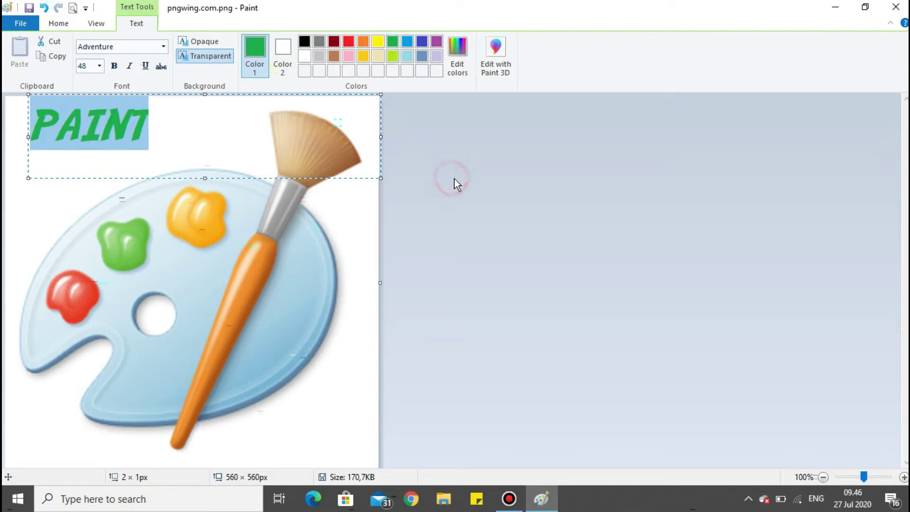
{"action": "left_click", "coordinate": [354, 256]}
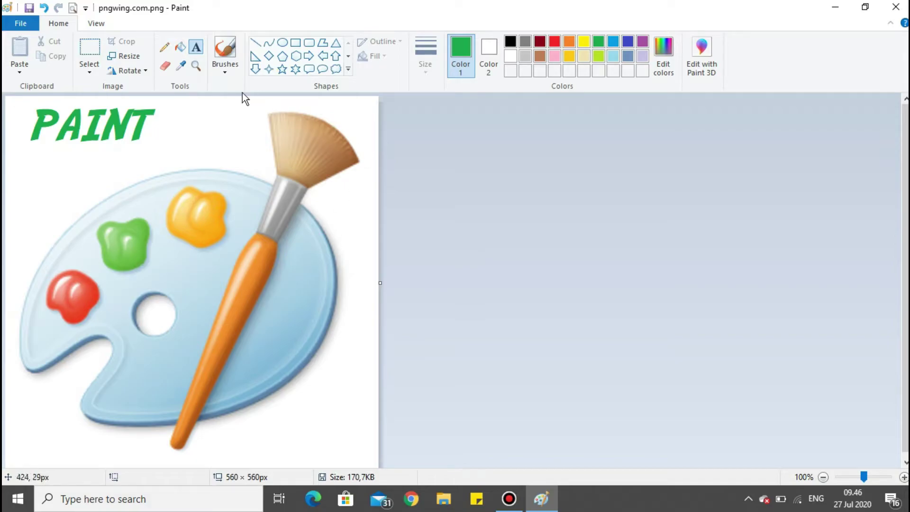
{"action": "left_click", "coordinate": [35, 23]}
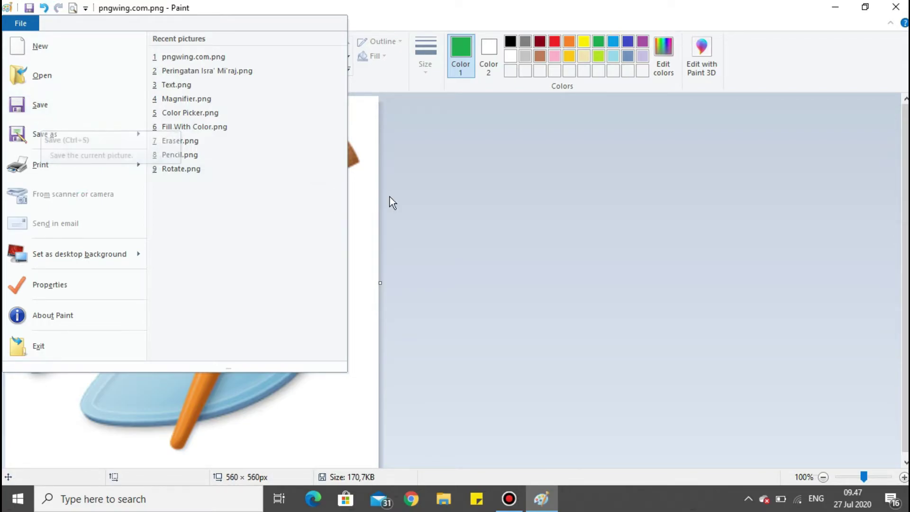
{"action": "left_click", "coordinate": [498, 211]}
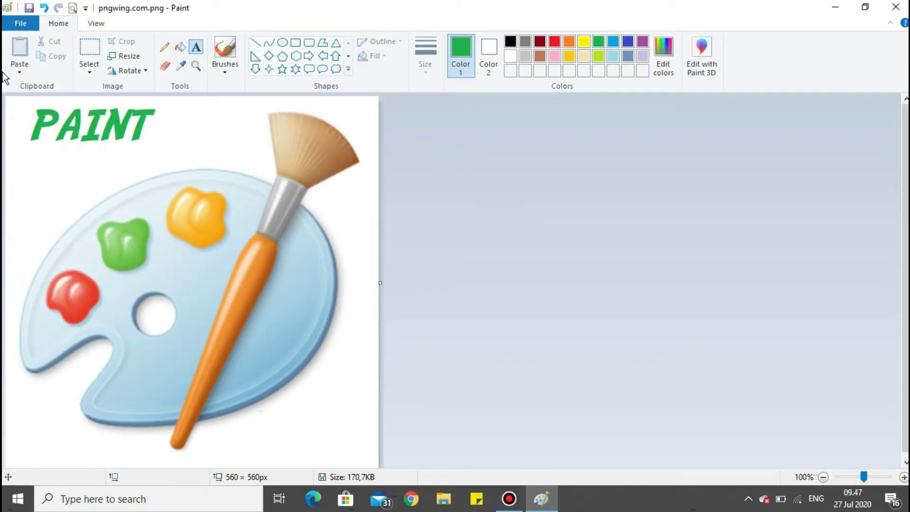
{"action": "left_click", "coordinate": [22, 22]}
{"action": "mouse_move", "coordinate": [59, 138]}
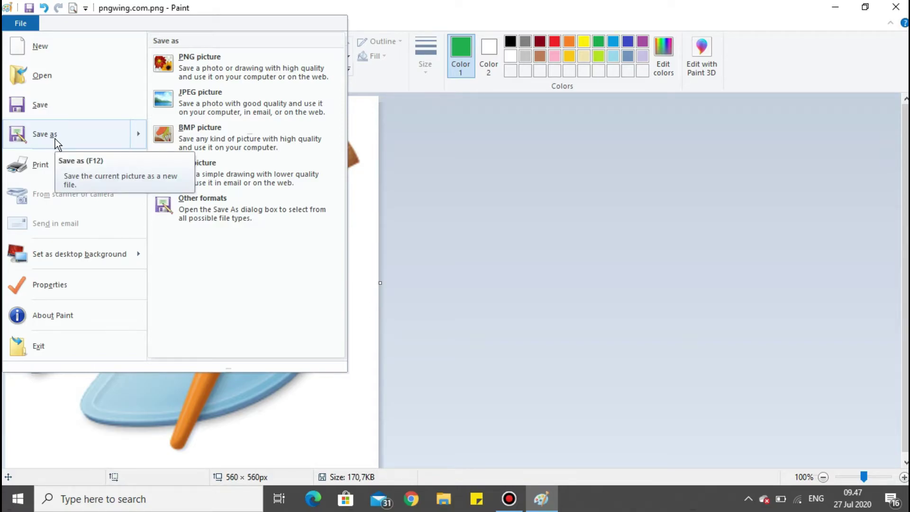
{"action": "left_click", "coordinate": [486, 168]}
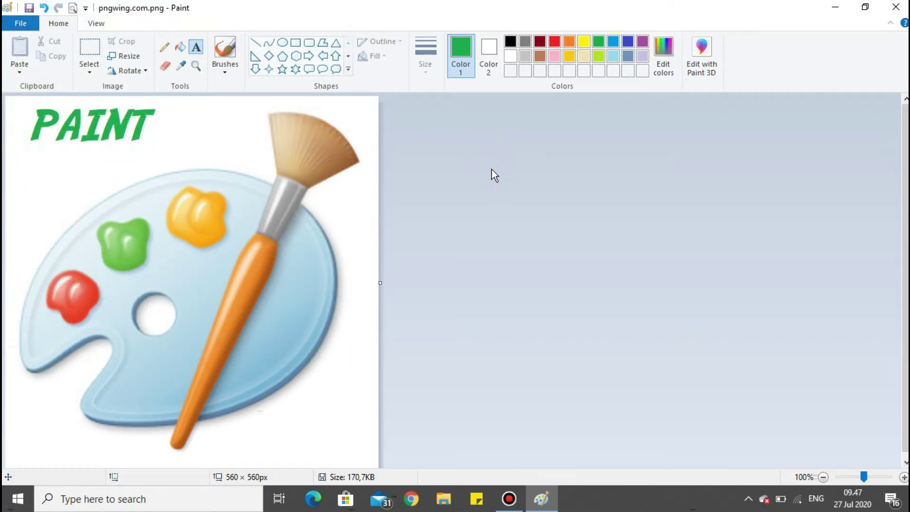
{"action": "left_click", "coordinate": [25, 21]}
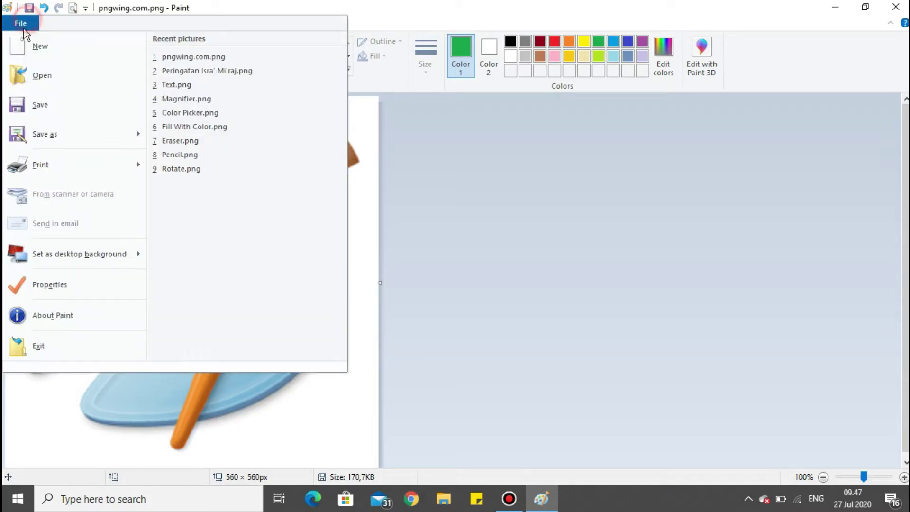
{"action": "left_click", "coordinate": [542, 202]}
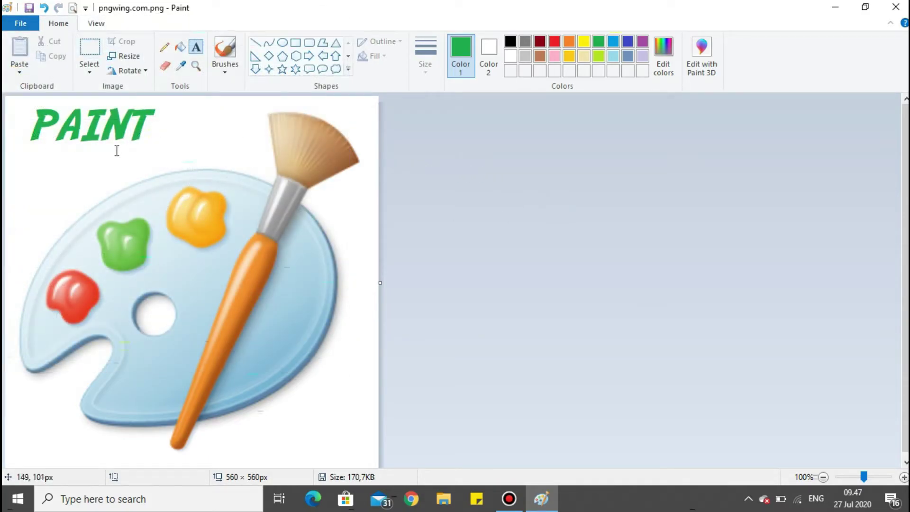
{"action": "left_click", "coordinate": [21, 22]}
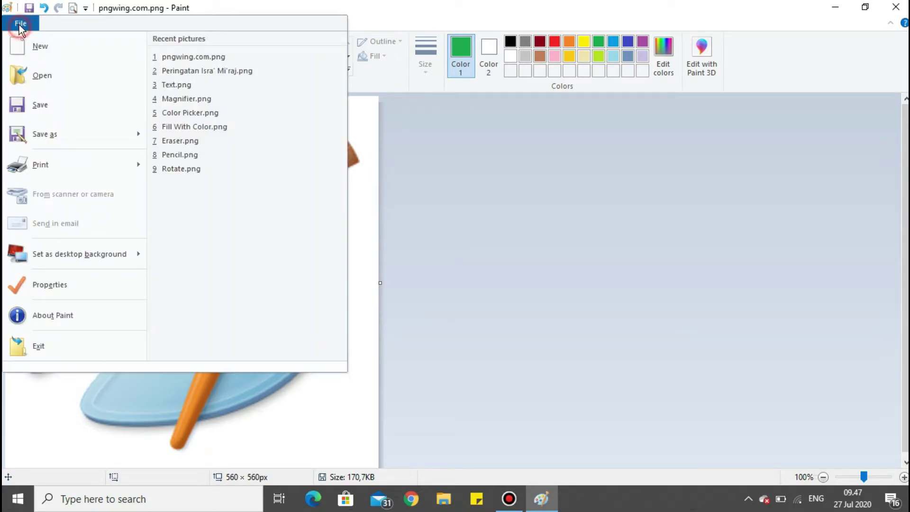
{"action": "left_click", "coordinate": [558, 230]}
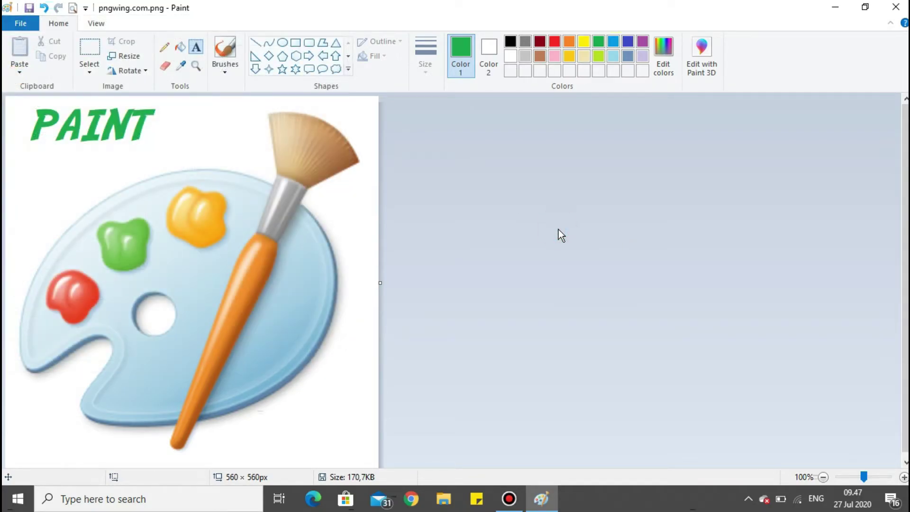
Clear the PAINT text and the whole palette picture, and widen the blank canvas to about 1342 px.
{"action": "key", "text": "ctrl+z"}
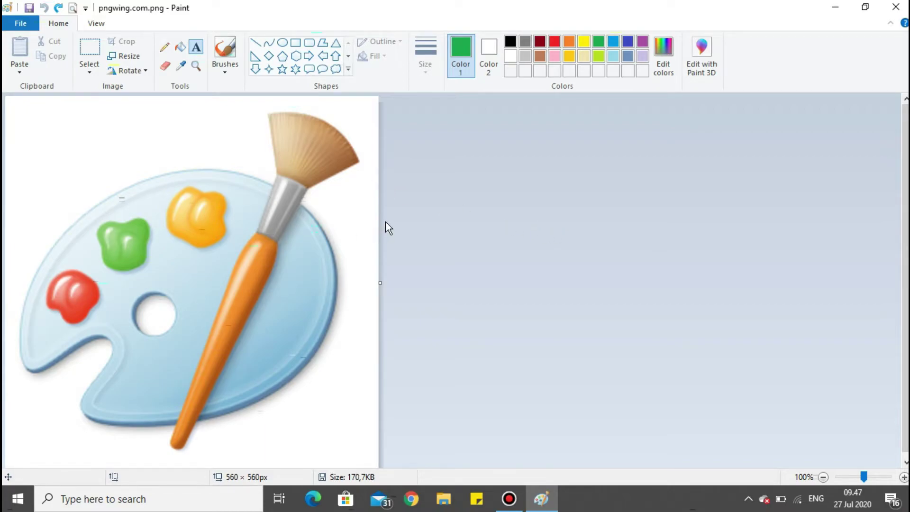
{"action": "key", "text": "ctrl+a"}
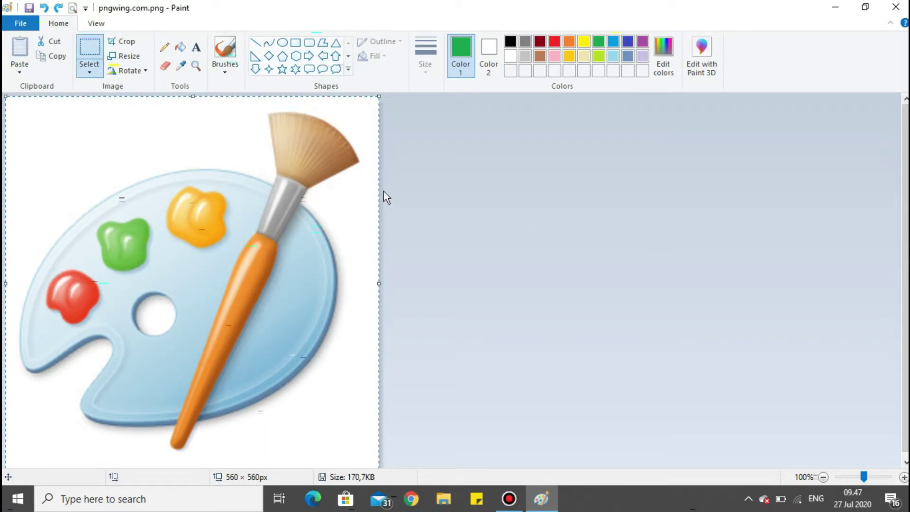
{"action": "key", "text": "Delete"}
{"action": "left_click_drag", "start_coordinate": [381, 281], "coordinate": [899, 268]}
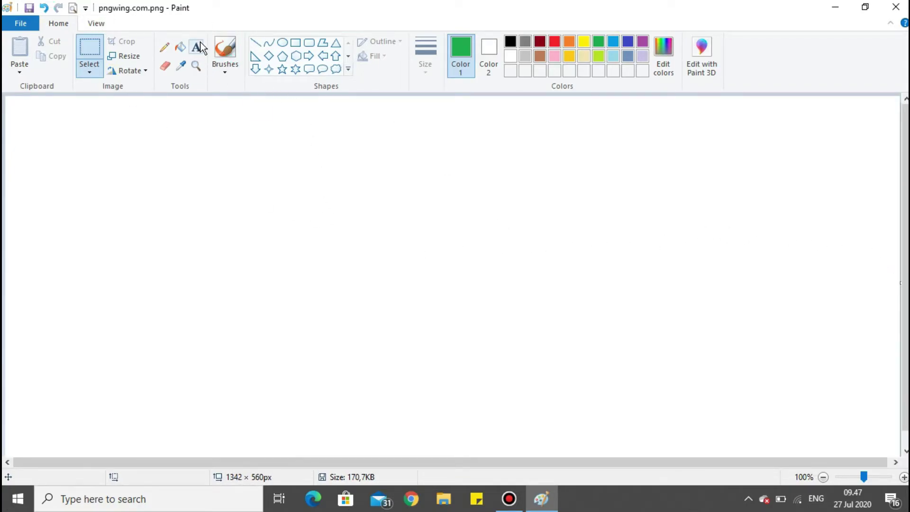
Draw a green ellipse about 286 × 178 px slightly left of the canvas's center.
{"action": "left_click", "coordinate": [283, 43]}
{"action": "left_click", "coordinate": [277, 169]}
{"action": "left_click_drag", "start_coordinate": [296, 185], "coordinate": [467, 288]}
Draw a green rectangle overlapping the ellipse's lower right and a green triangle about 195 × 186 px overlapping its left side.
{"action": "left_click", "coordinate": [296, 43]}
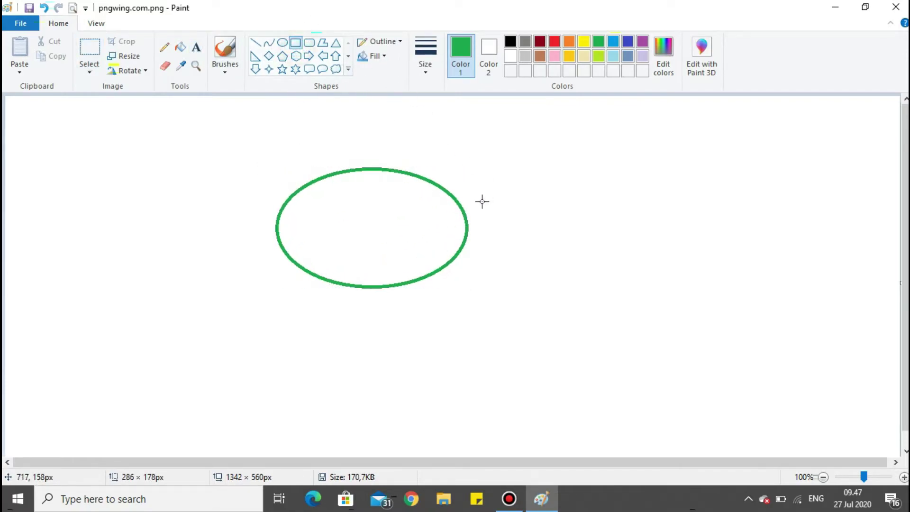
{"action": "left_click_drag", "start_coordinate": [489, 227], "coordinate": [372, 383]}
{"action": "left_click_drag", "start_coordinate": [203, 134], "coordinate": [333, 258]}
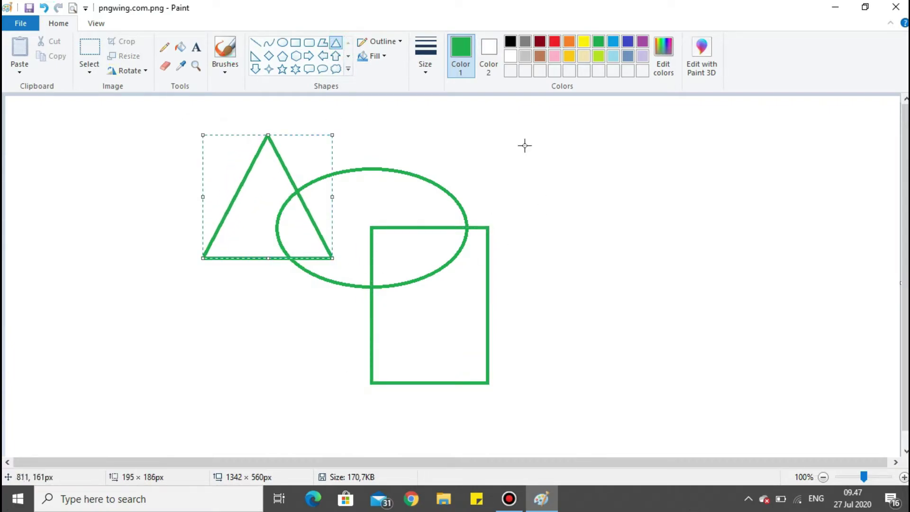
{"action": "left_click", "coordinate": [568, 198]}
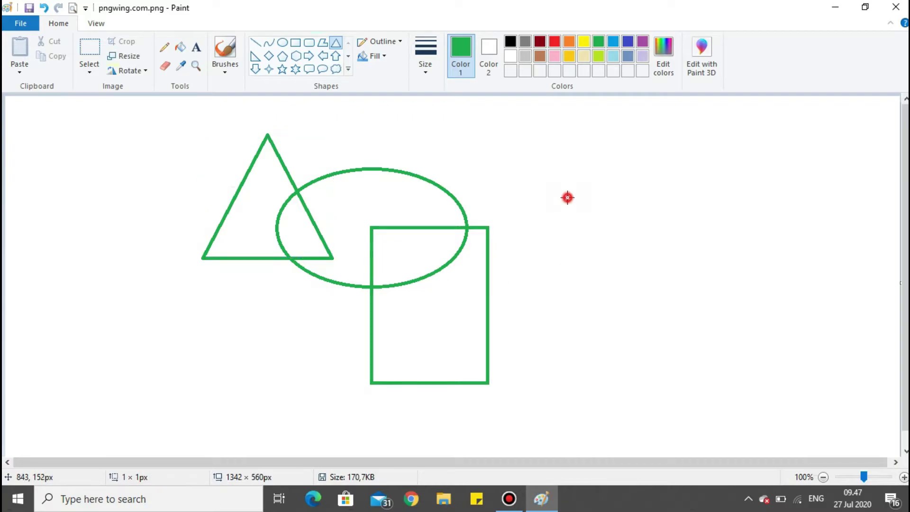
Review the Save as, Print and Set as desktop background options, and look at the current desktop wallpaper.
{"action": "left_click", "coordinate": [26, 26]}
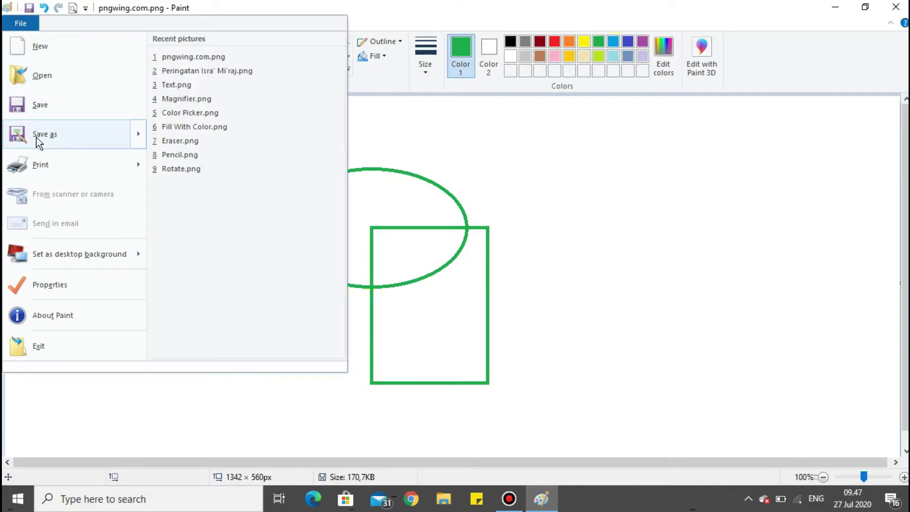
{"action": "mouse_move", "coordinate": [39, 142]}
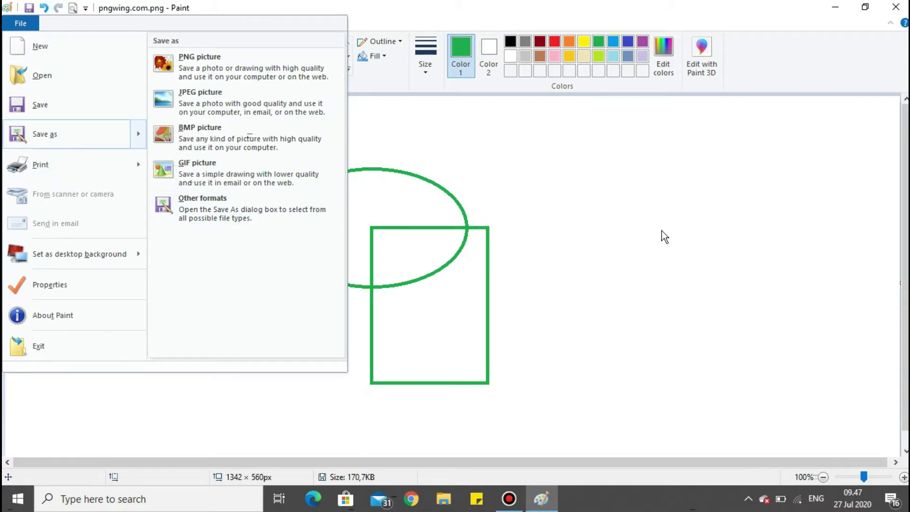
{"action": "mouse_move", "coordinate": [38, 170]}
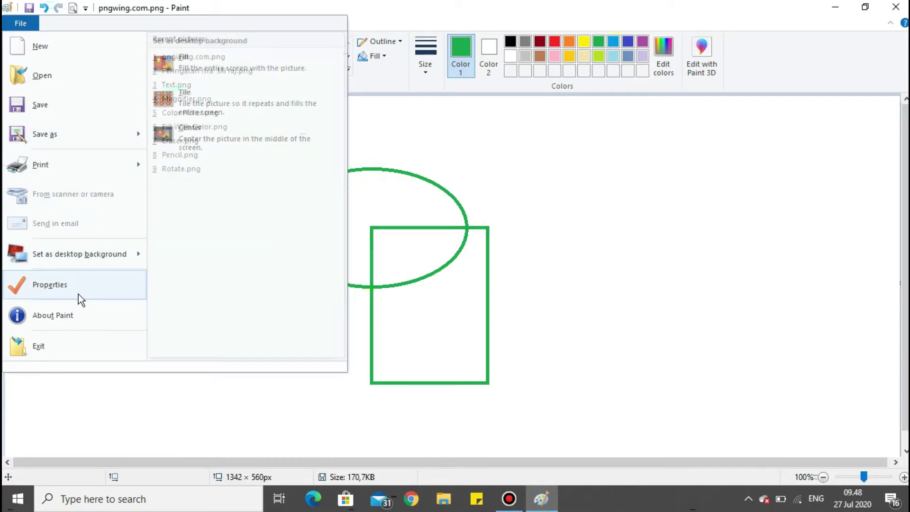
{"action": "mouse_move", "coordinate": [45, 266]}
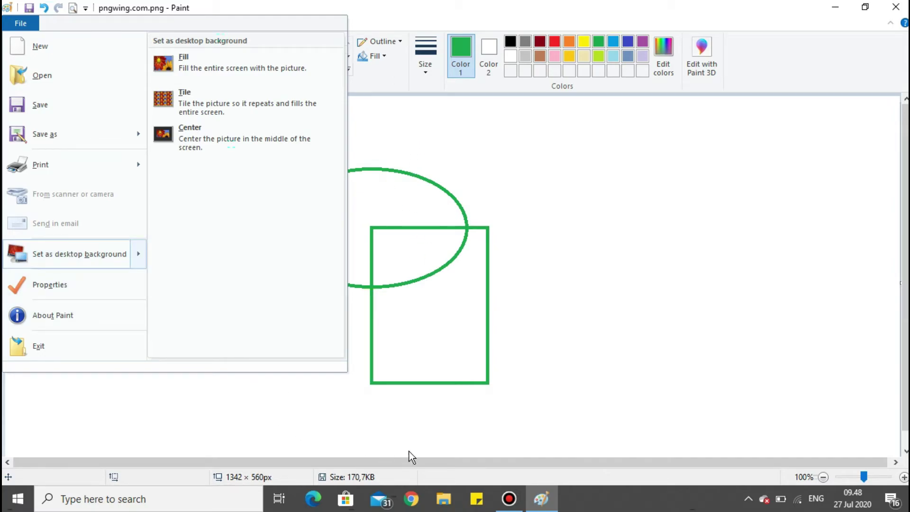
{"action": "left_click", "coordinate": [541, 498]}
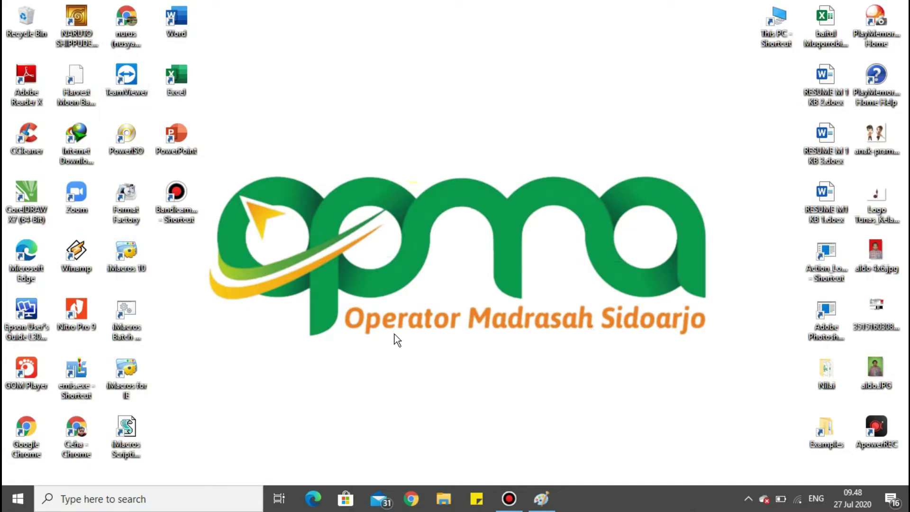
{"action": "left_click", "coordinate": [542, 499]}
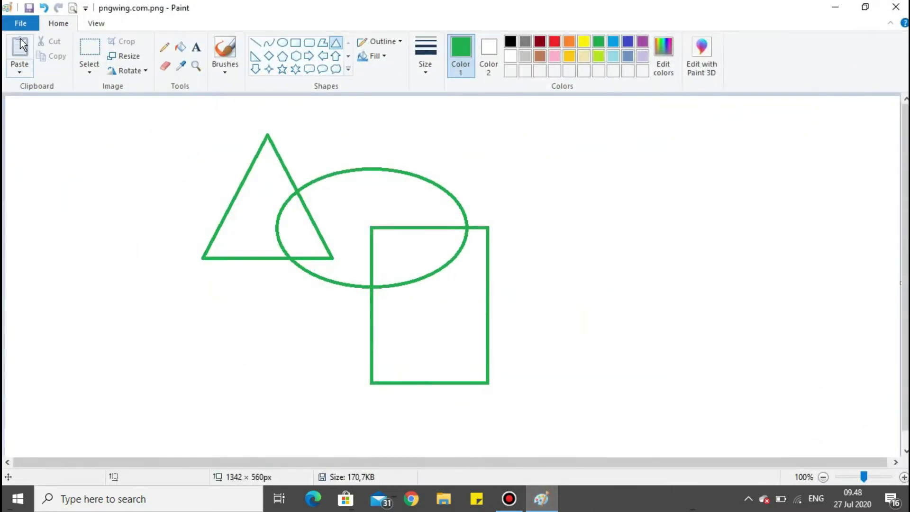
View the picture's image properties and close them without making changes.
{"action": "left_click", "coordinate": [23, 24]}
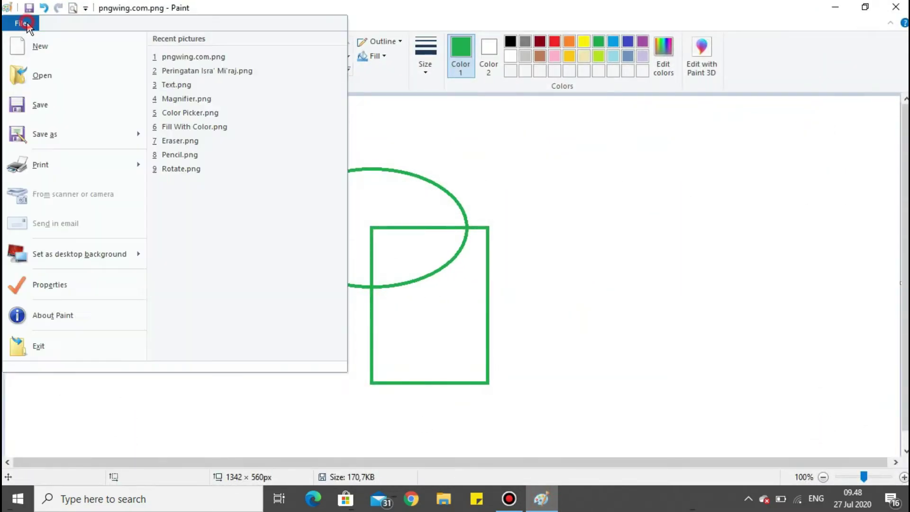
{"action": "left_click", "coordinate": [55, 287]}
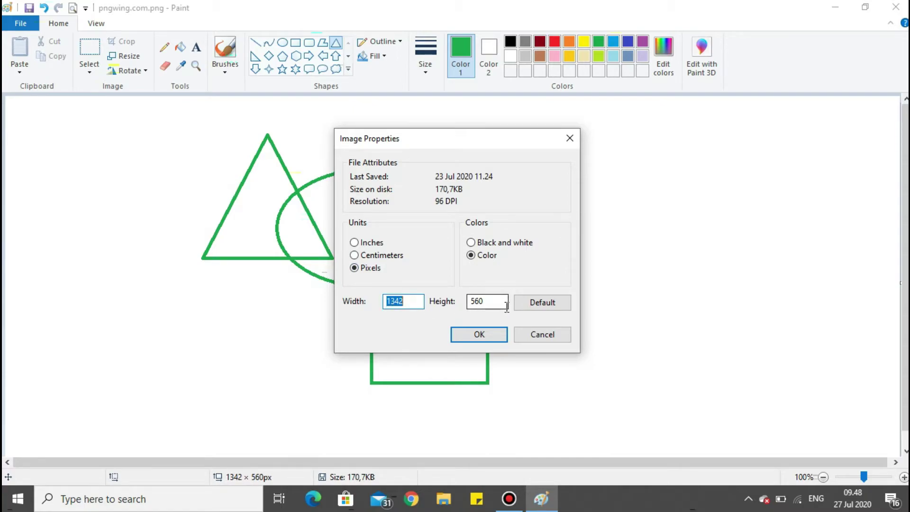
{"action": "left_click", "coordinate": [542, 333]}
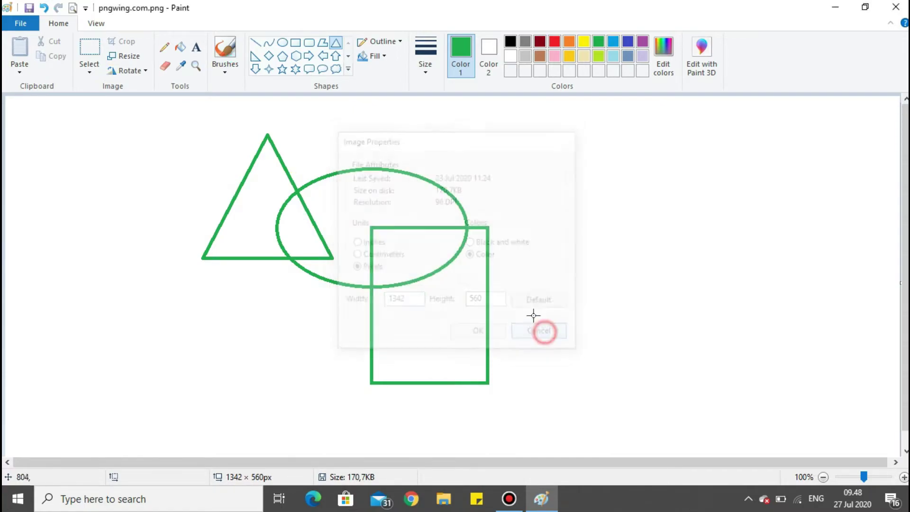
View the About Paint information, close it, and look at the Exit command without exiting.
{"action": "left_click", "coordinate": [6, 21]}
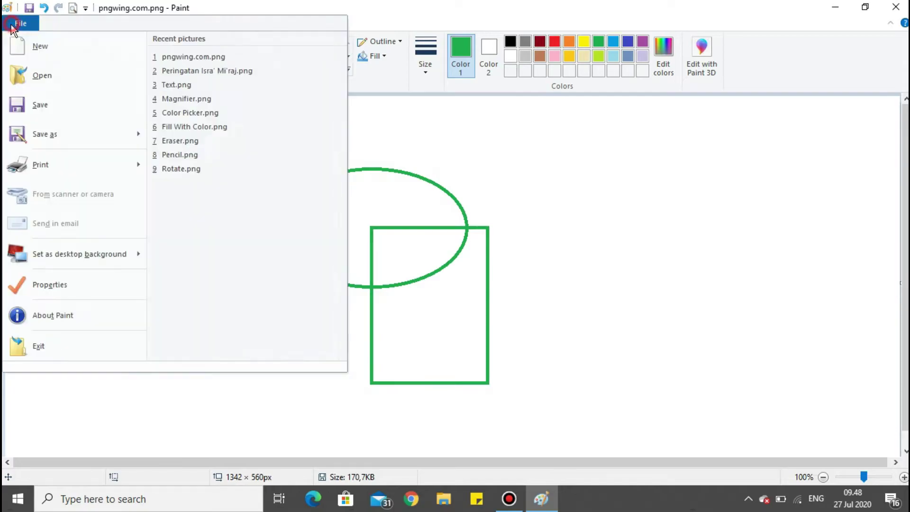
{"action": "left_click", "coordinate": [84, 322]}
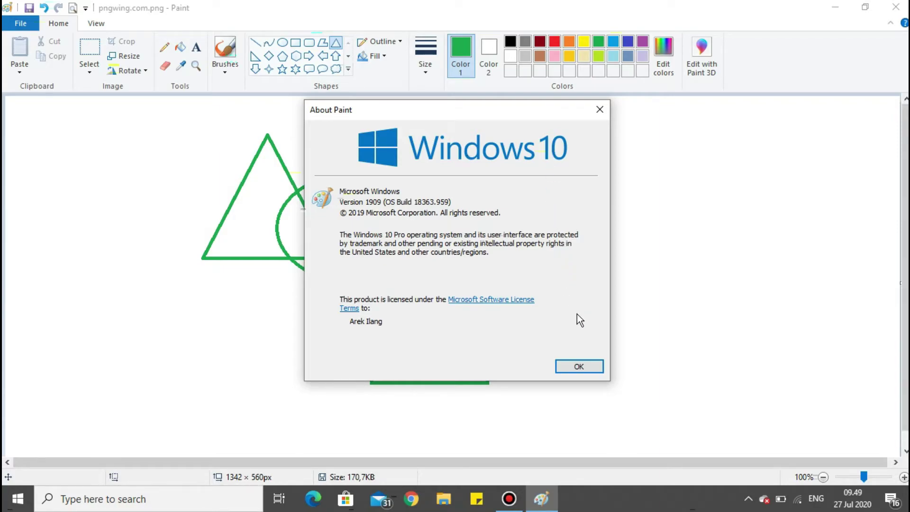
{"action": "left_click", "coordinate": [589, 365]}
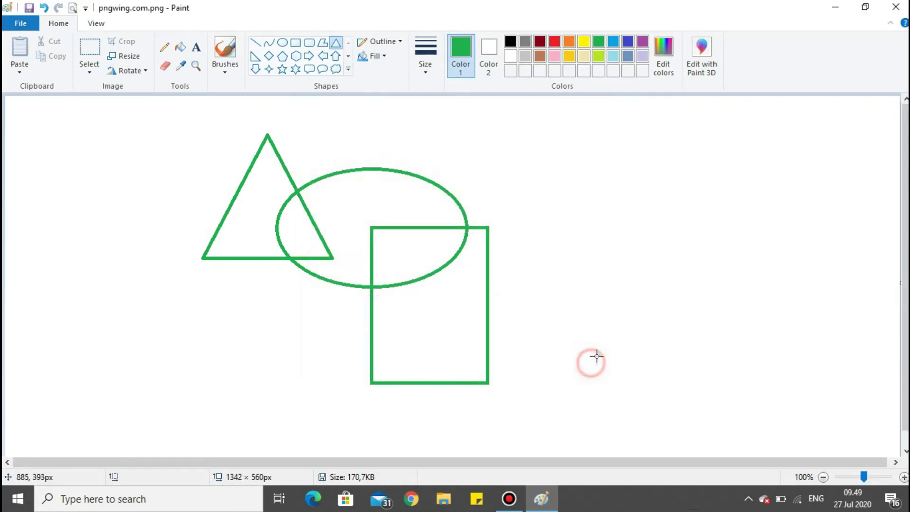
{"action": "left_click", "coordinate": [9, 24]}
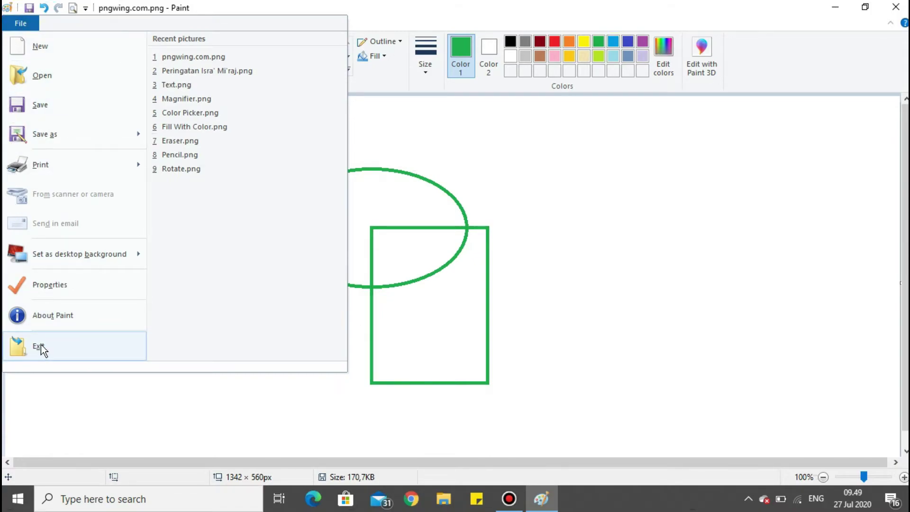
{"action": "left_click", "coordinate": [617, 222]}
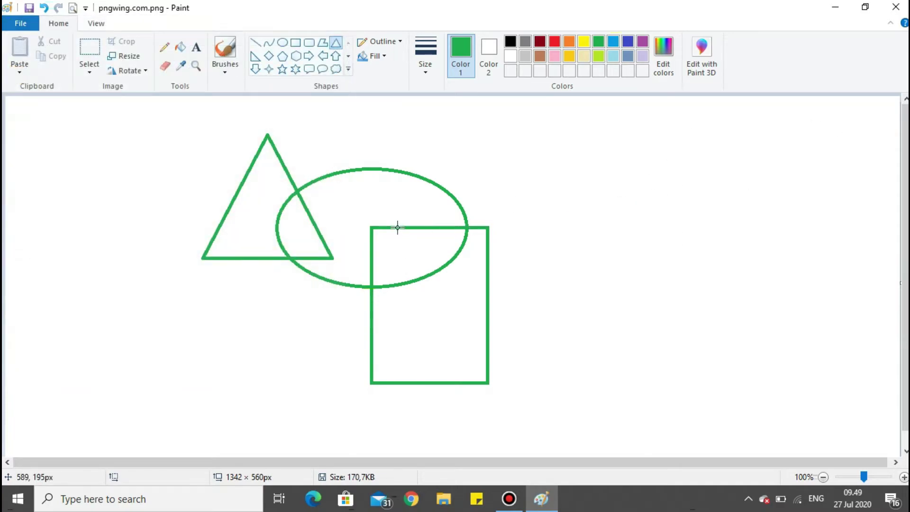
Clear the triangle, ellipse and rectangle from the canvas.
{"action": "key", "text": "ctrl+a"}
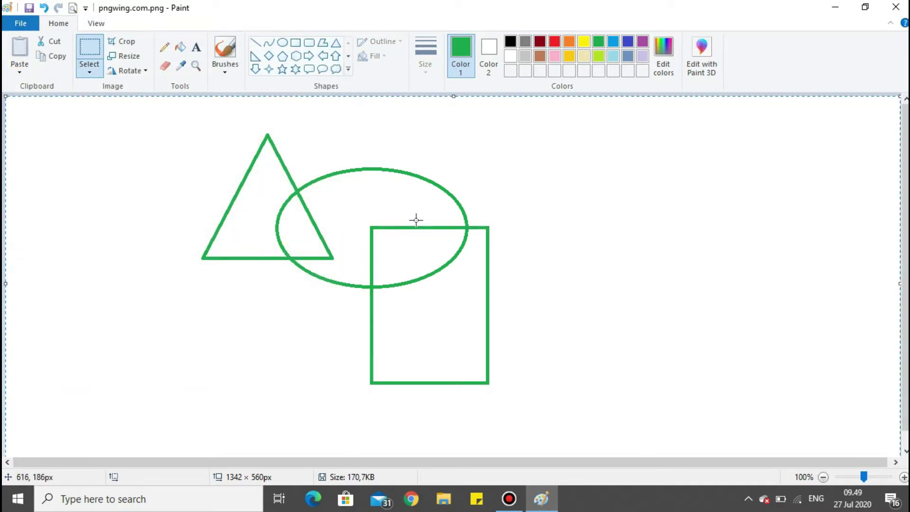
{"action": "key", "text": "Delete"}
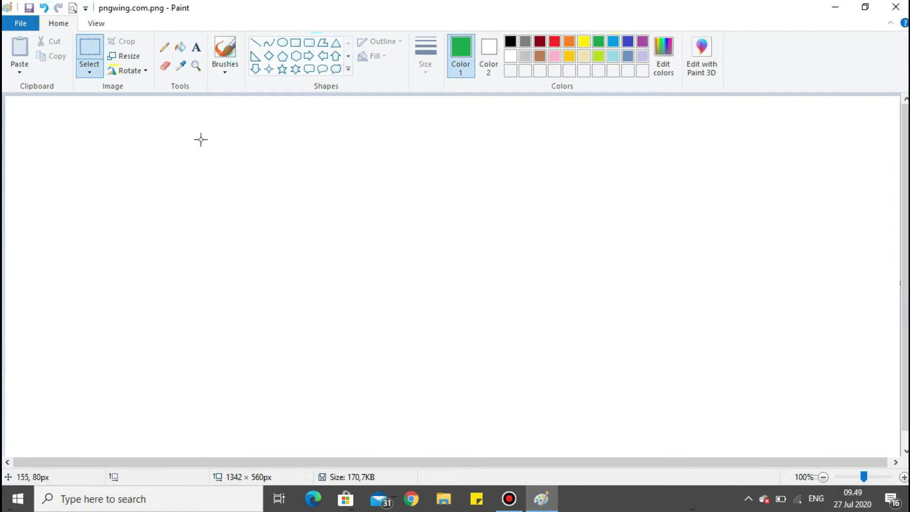
Examine the drawing tools, the zoom and display options, and the file commands.
{"action": "left_click", "coordinate": [88, 24]}
{"action": "left_click", "coordinate": [67, 23]}
{"action": "left_click", "coordinate": [93, 25]}
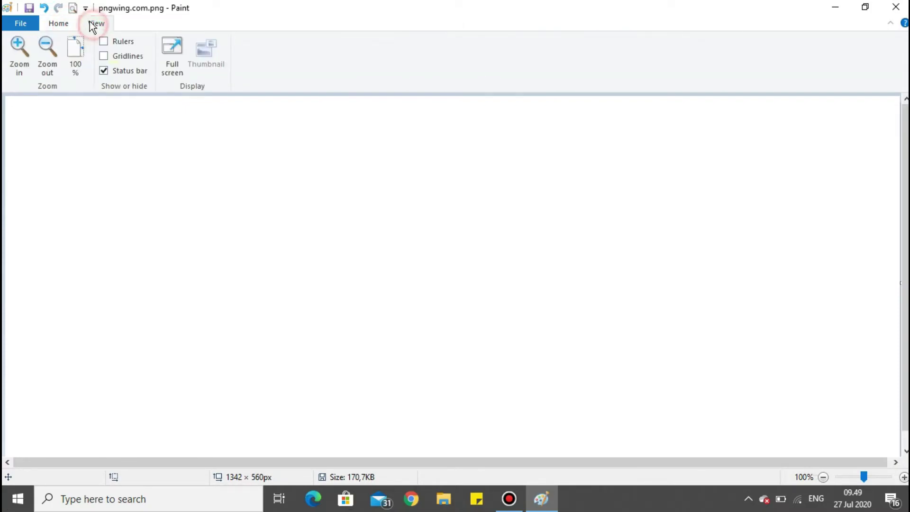
{"action": "left_click", "coordinate": [67, 23]}
{"action": "left_click", "coordinate": [89, 25]}
{"action": "left_click", "coordinate": [67, 23]}
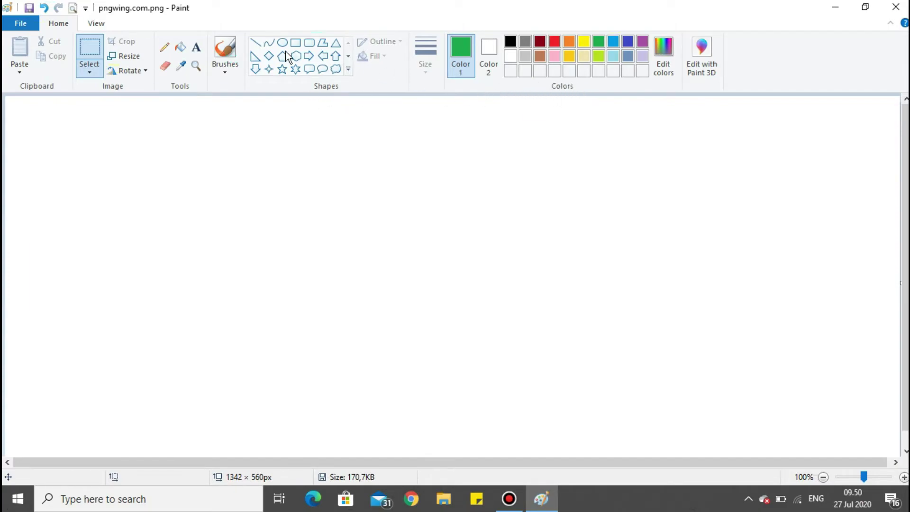
{"action": "left_click", "coordinate": [755, 71]}
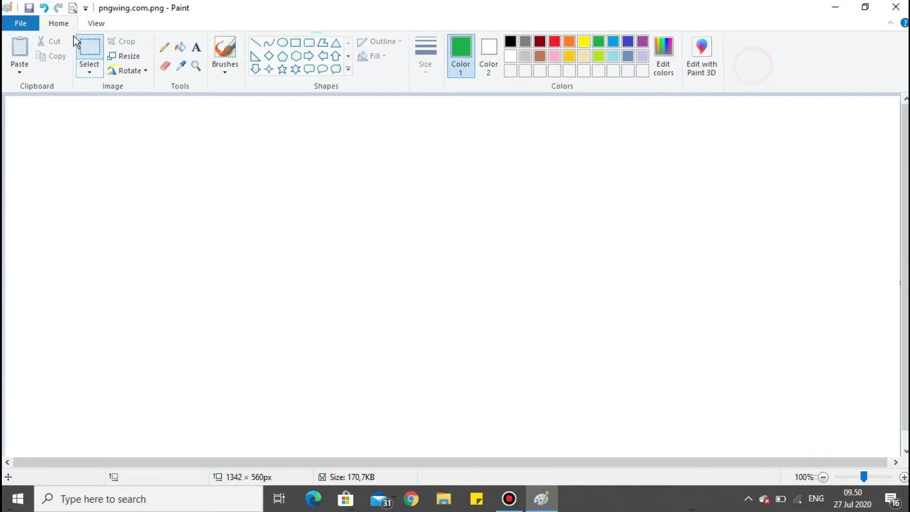
{"action": "left_click", "coordinate": [96, 24]}
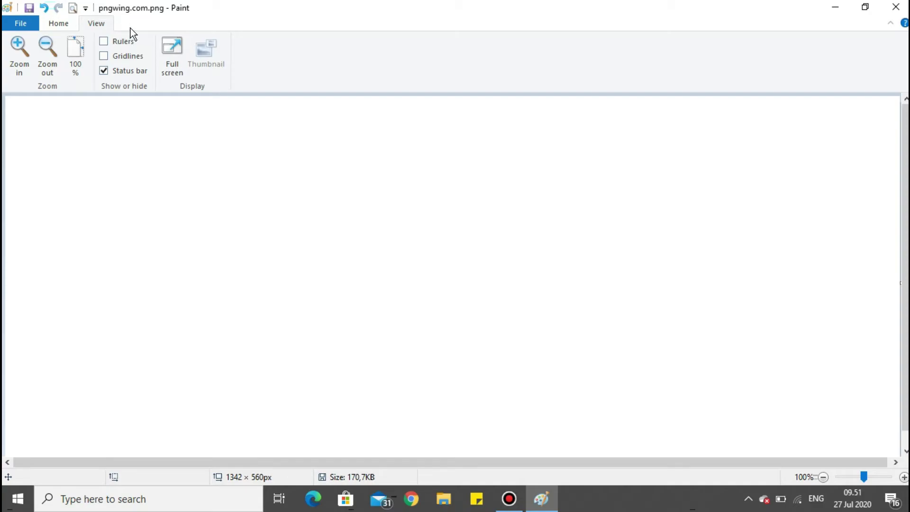
{"action": "left_click", "coordinate": [64, 28]}
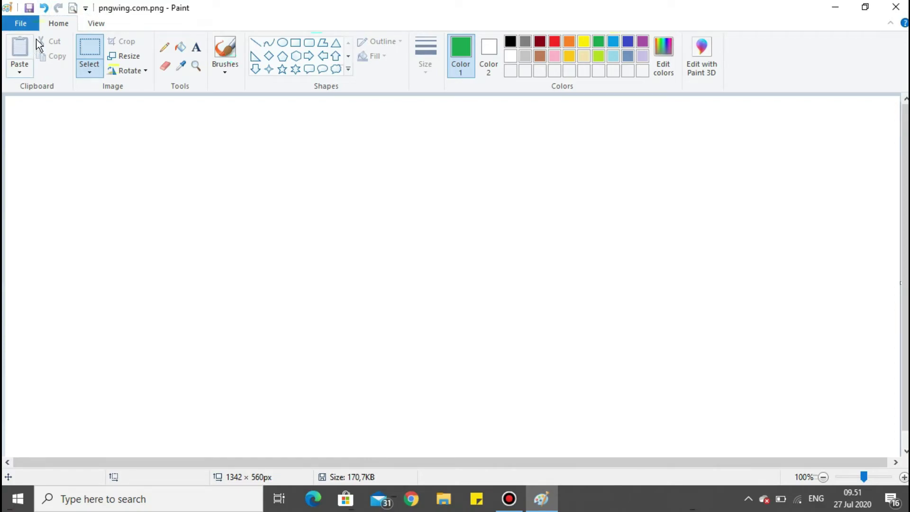
{"action": "left_click", "coordinate": [19, 27]}
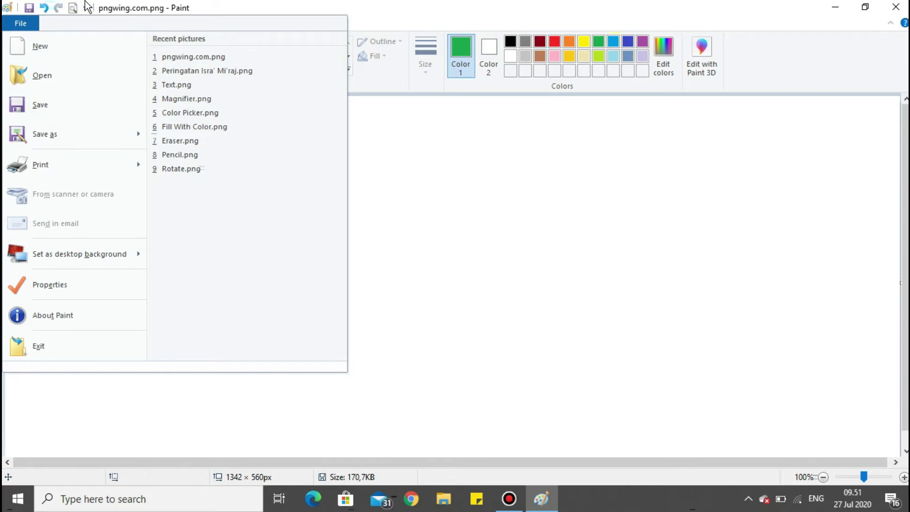
{"action": "mouse_move", "coordinate": [27, 167]}
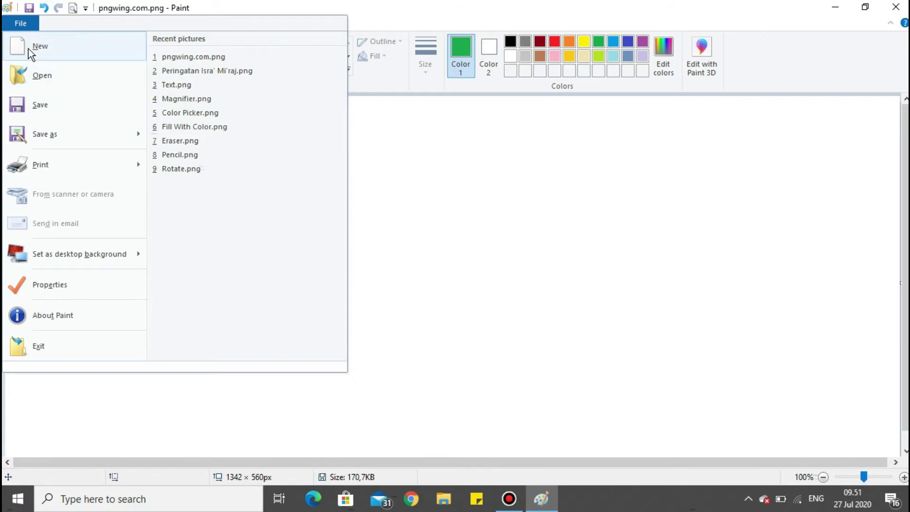
{"action": "left_click", "coordinate": [96, 5]}
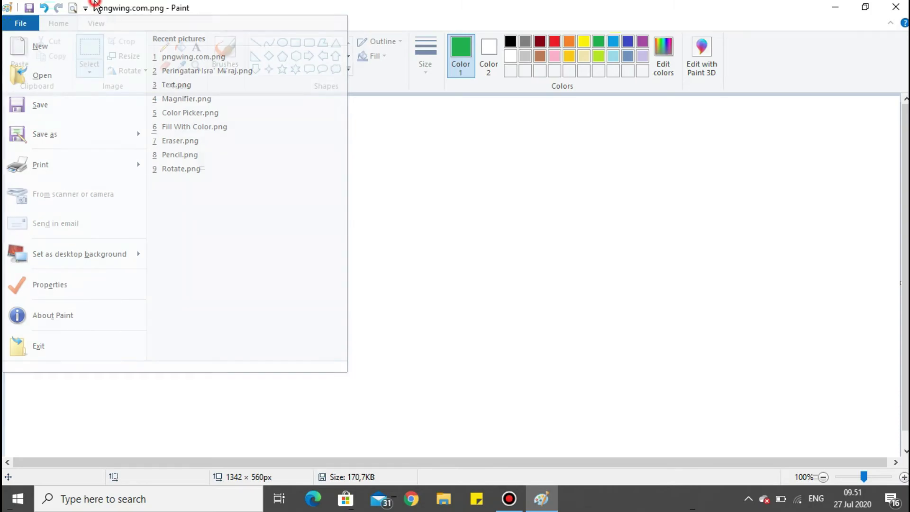
{"action": "left_click", "coordinate": [24, 24]}
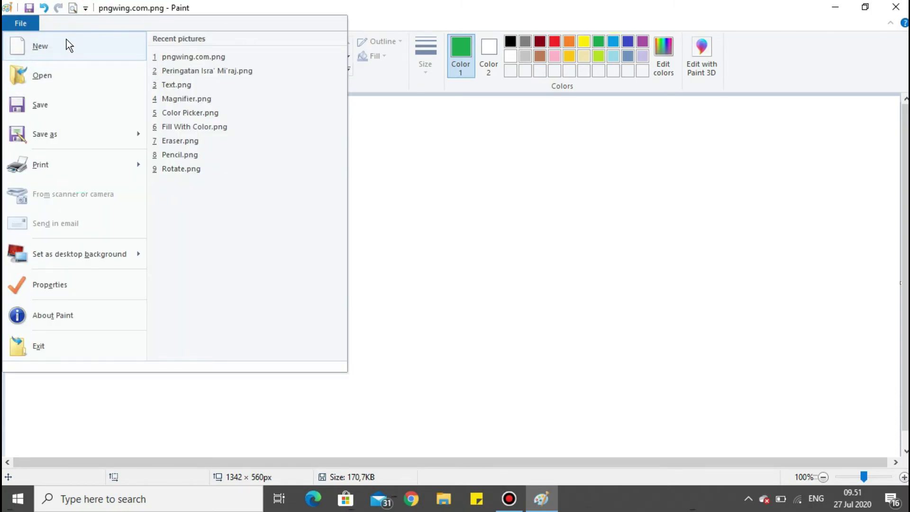
{"action": "left_click", "coordinate": [91, 7]}
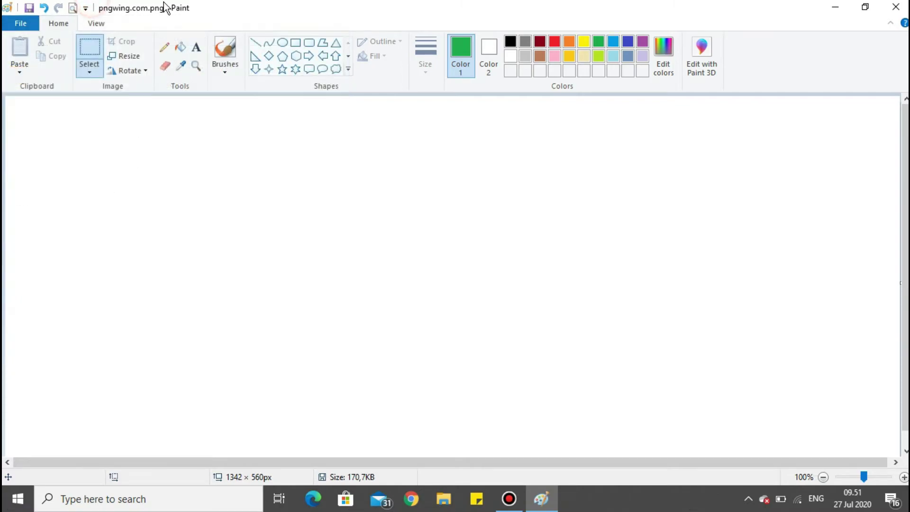
Add the New command to the Quick Access Toolbar and remove it again.
{"action": "left_click", "coordinate": [87, 13]}
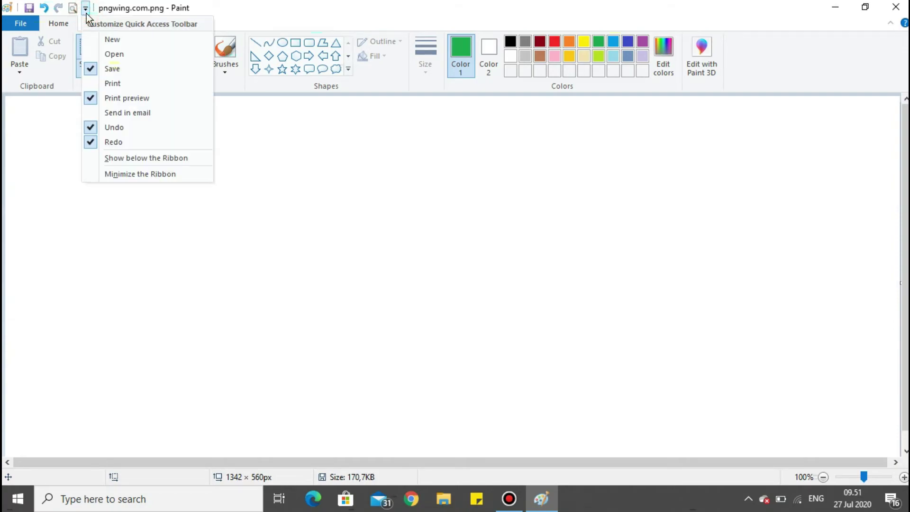
{"action": "left_click", "coordinate": [93, 43]}
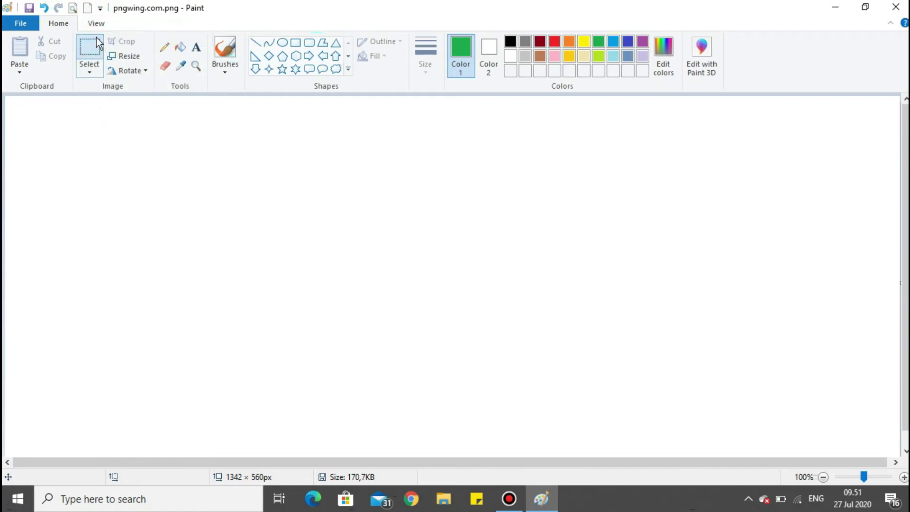
{"action": "left_click", "coordinate": [100, 9]}
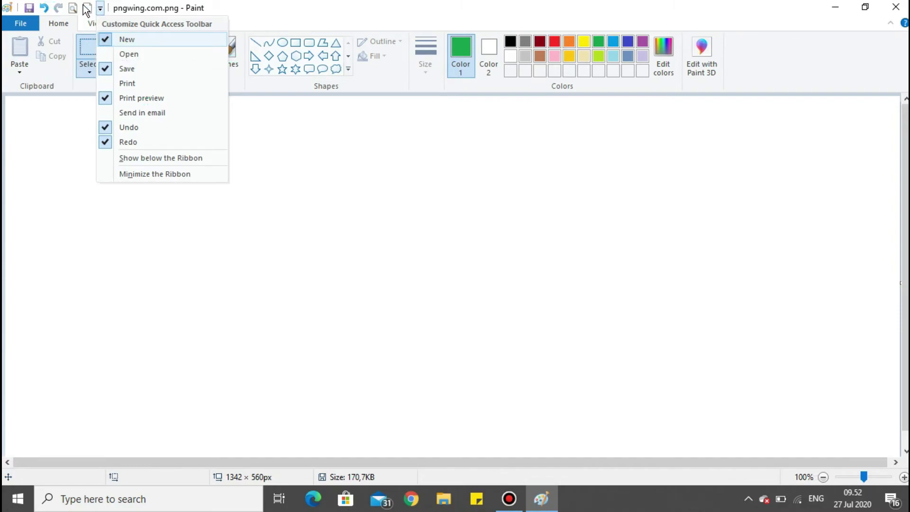
{"action": "left_click", "coordinate": [106, 39]}
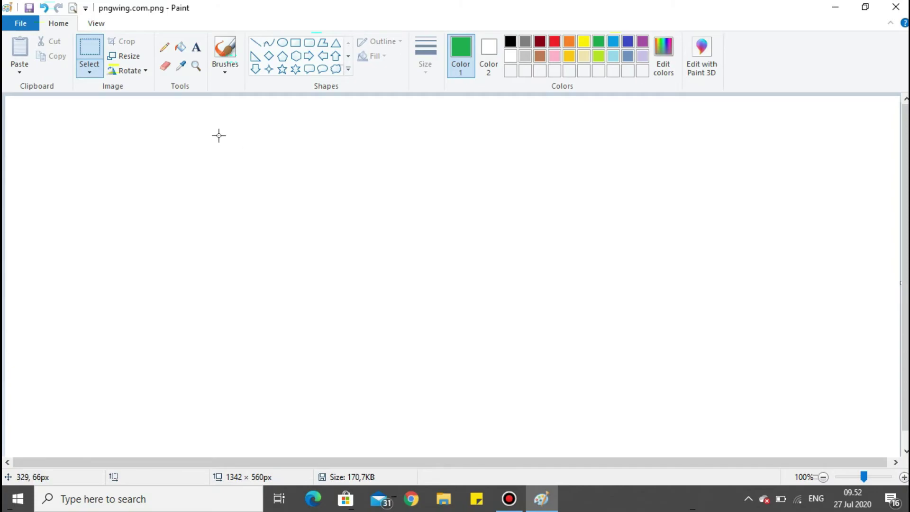
Draw a thin green freehand zigzag across most of the canvas with the Pencil tool.
{"action": "left_click", "coordinate": [165, 47]}
{"action": "left_click_drag", "start_coordinate": [18, 202], "coordinate": [135, 158]}
{"action": "mouse_move", "coordinate": [94, 229]}
{"action": "left_mouse_down"}
{"action": "mouse_move", "coordinate": [162, 229]}
{"action": "mouse_move", "coordinate": [194, 253]}
{"action": "mouse_move", "coordinate": [268, 255]}
{"action": "mouse_move", "coordinate": [319, 335]}
{"action": "mouse_move", "coordinate": [462, 173]}
{"action": "mouse_move", "coordinate": [541, 328]}
{"action": "mouse_move", "coordinate": [591, 216]}
{"action": "mouse_move", "coordinate": [710, 395]}
{"action": "mouse_move", "coordinate": [706, 267]}
{"action": "left_mouse_up"}
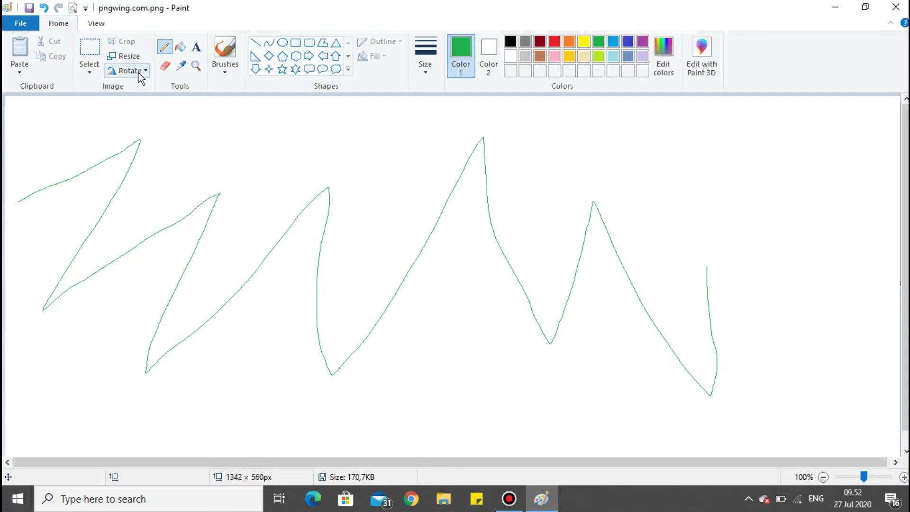
Fill the white background around the green zigzag with red.
{"action": "left_click", "coordinate": [180, 50]}
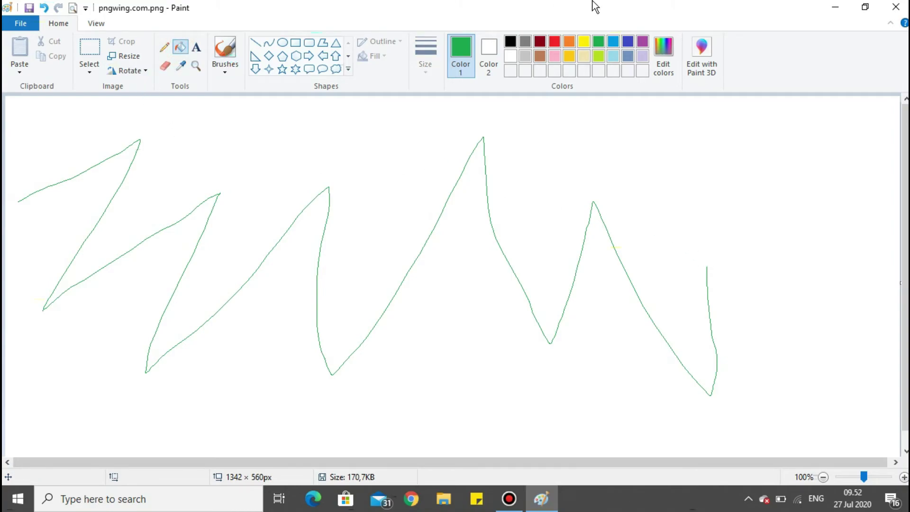
{"action": "left_click", "coordinate": [555, 42]}
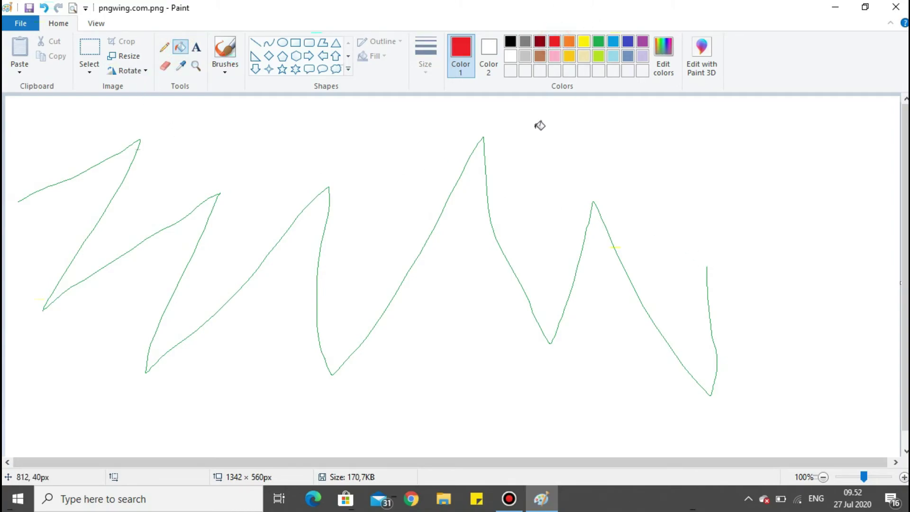
{"action": "left_click", "coordinate": [324, 158]}
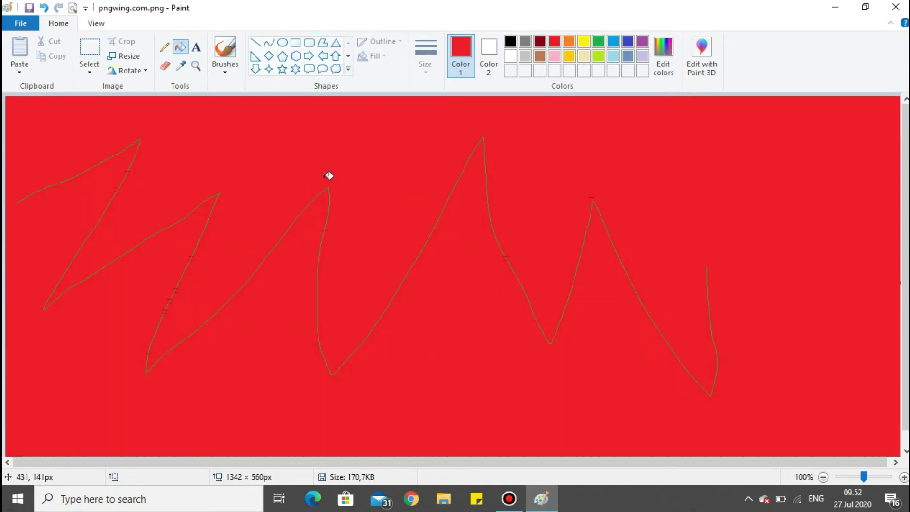
Add the text "Kelas 2" in the upper part of the canvas above the zigzag and colour it black.
{"action": "left_click", "coordinate": [198, 49]}
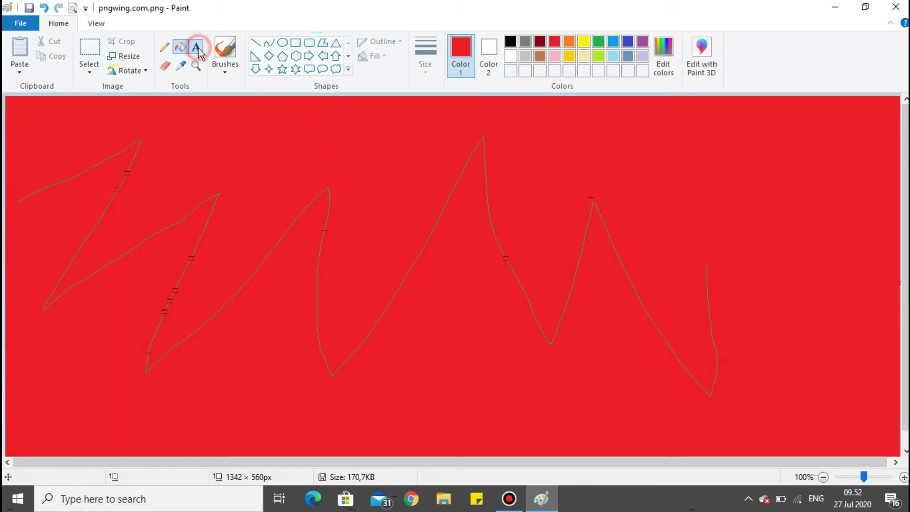
{"action": "left_click", "coordinate": [229, 128]}
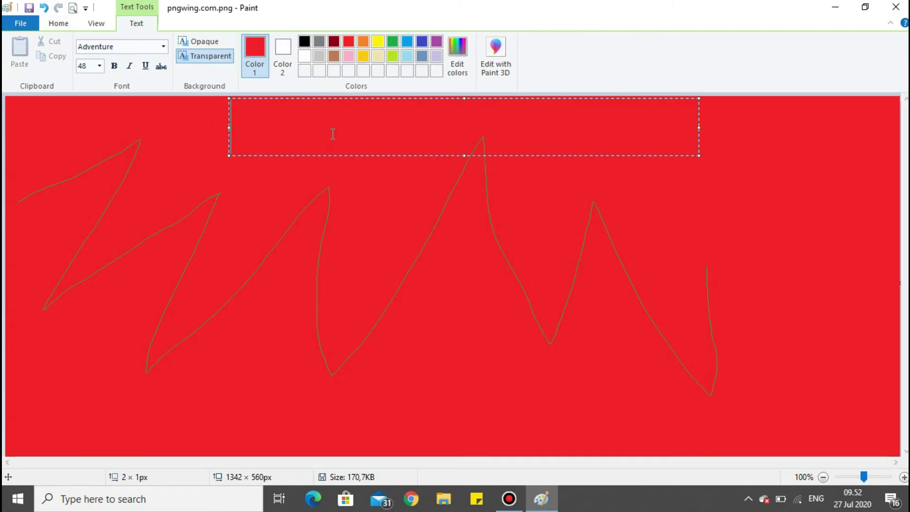
{"action": "type", "text": "hello w"}
{"action": "left_click_drag", "start_coordinate": [362, 122], "coordinate": [197, 116]}
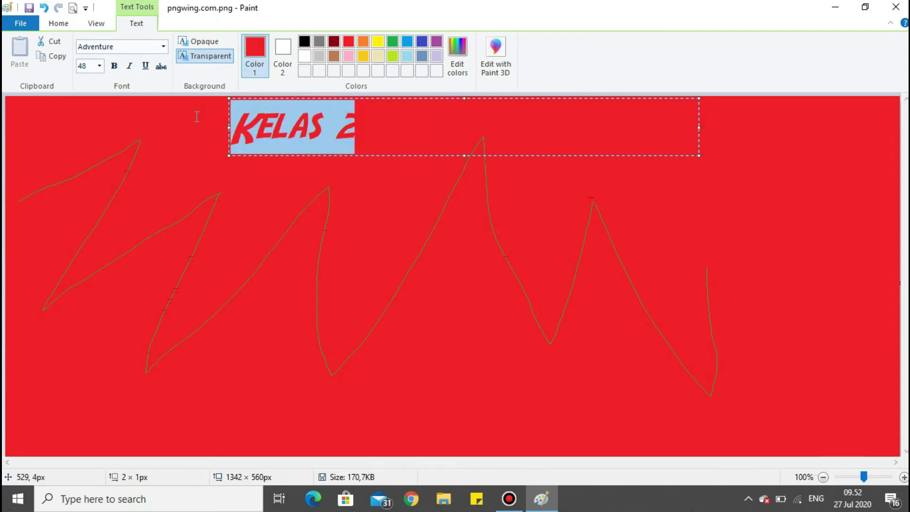
{"action": "left_click", "coordinate": [304, 43]}
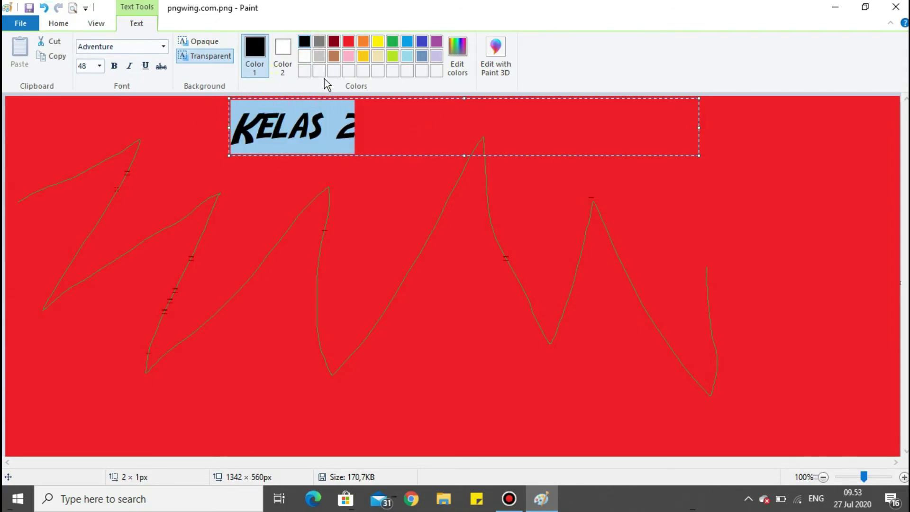
{"action": "left_click", "coordinate": [388, 119]}
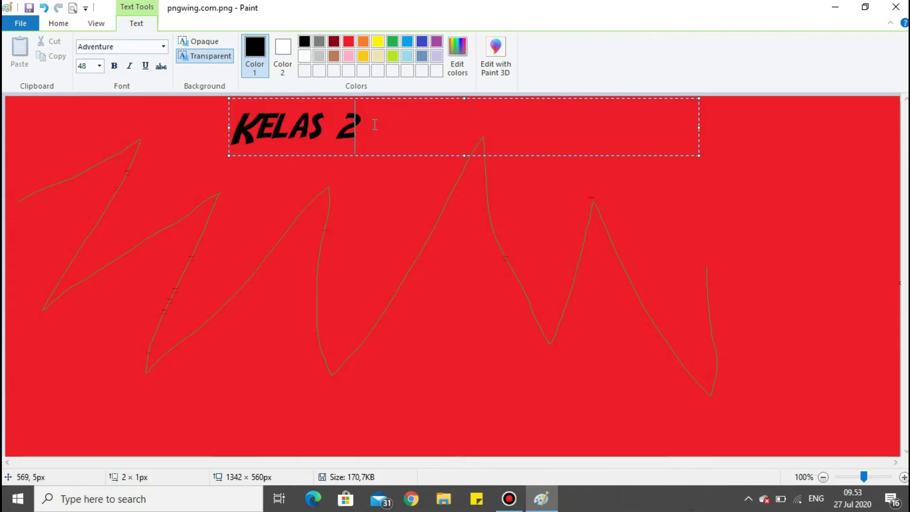
Erase a winding freehand path across the red canvas with the Eraser at its thickest size.
{"action": "left_click", "coordinate": [58, 23]}
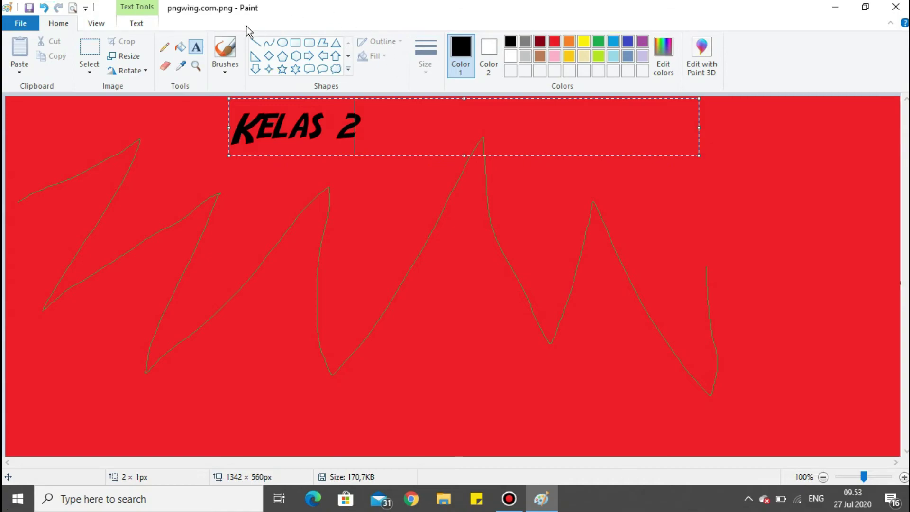
{"action": "left_click", "coordinate": [164, 66]}
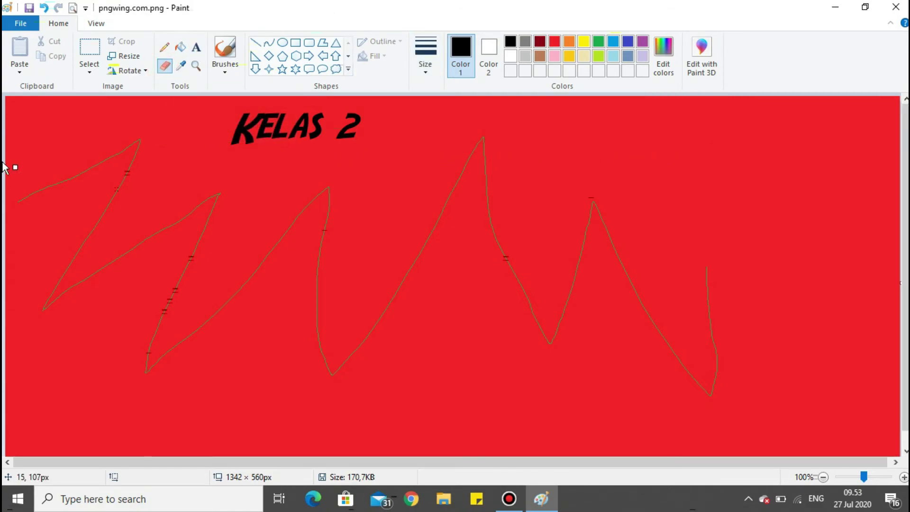
{"action": "left_click", "coordinate": [427, 53]}
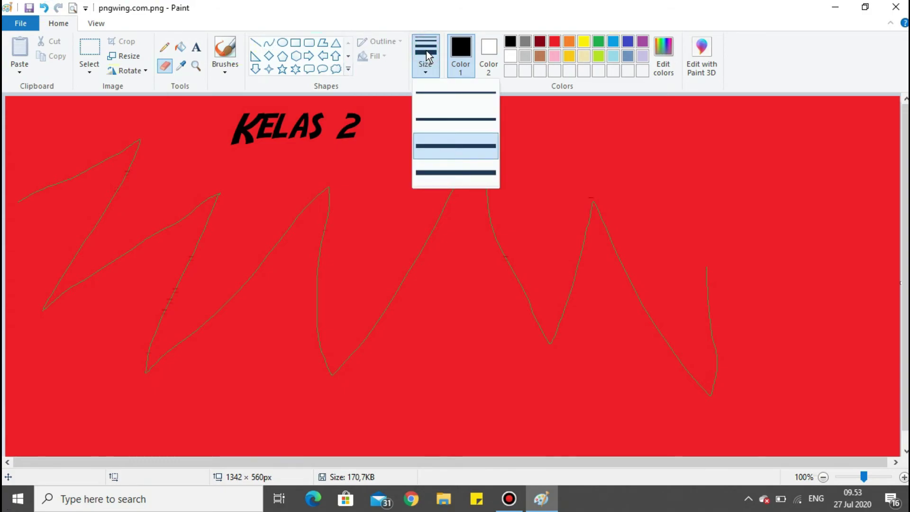
{"action": "left_click", "coordinate": [433, 173]}
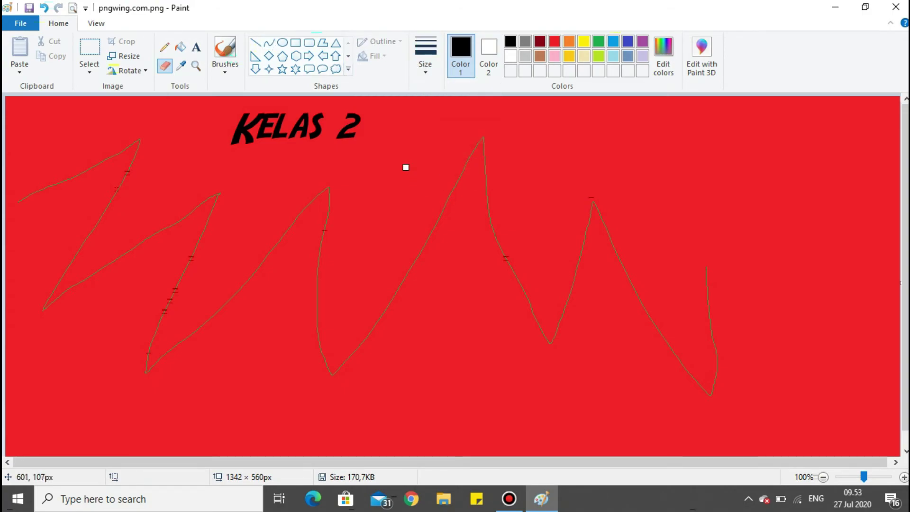
{"action": "left_click", "coordinate": [425, 66]}
{"action": "left_click", "coordinate": [453, 87]}
{"action": "left_click", "coordinate": [420, 75]}
{"action": "left_click", "coordinate": [440, 174]}
{"action": "mouse_move", "coordinate": [16, 156]}
{"action": "left_mouse_down"}
{"action": "mouse_move", "coordinate": [140, 175]}
{"action": "mouse_move", "coordinate": [390, 132]}
{"action": "mouse_move", "coordinate": [615, 120]}
{"action": "mouse_move", "coordinate": [717, 165]}
{"action": "mouse_move", "coordinate": [683, 208]}
{"action": "mouse_move", "coordinate": [305, 203]}
{"action": "mouse_move", "coordinate": [161, 218]}
{"action": "mouse_move", "coordinate": [141, 248]}
{"action": "mouse_move", "coordinate": [589, 260]}
{"action": "mouse_move", "coordinate": [673, 273]}
{"action": "mouse_move", "coordinate": [670, 329]}
{"action": "mouse_move", "coordinate": [508, 362]}
{"action": "mouse_move", "coordinate": [365, 373]}
{"action": "left_mouse_up"}
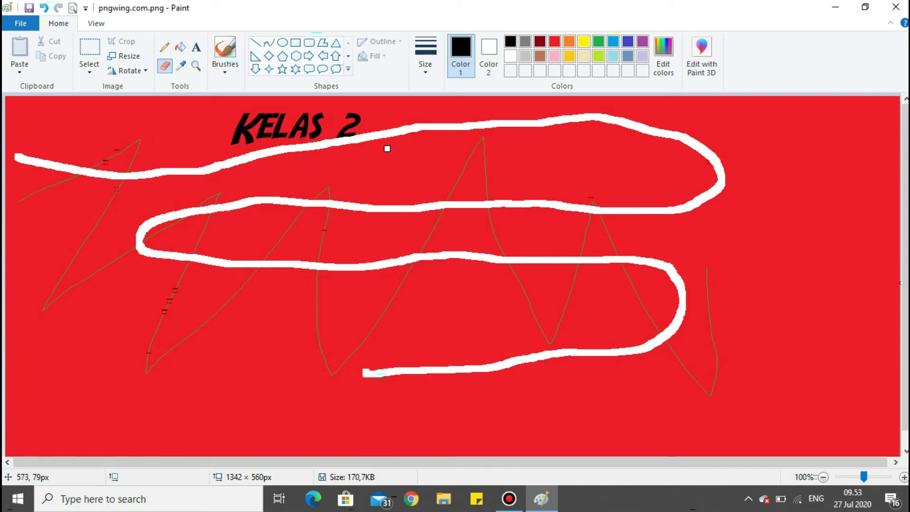
Select the whole picture and delete its contents to clear the canvas.
{"action": "key", "text": "ctrl+a"}
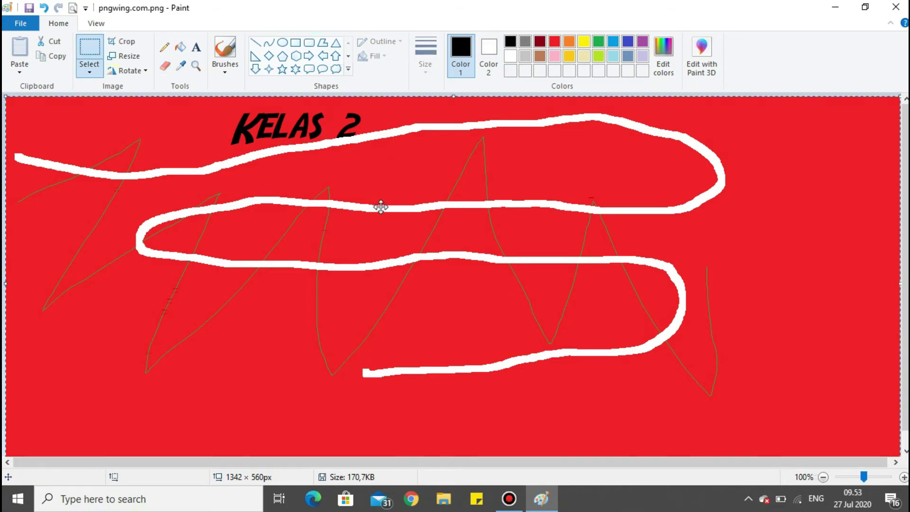
{"action": "key", "text": "Delete"}
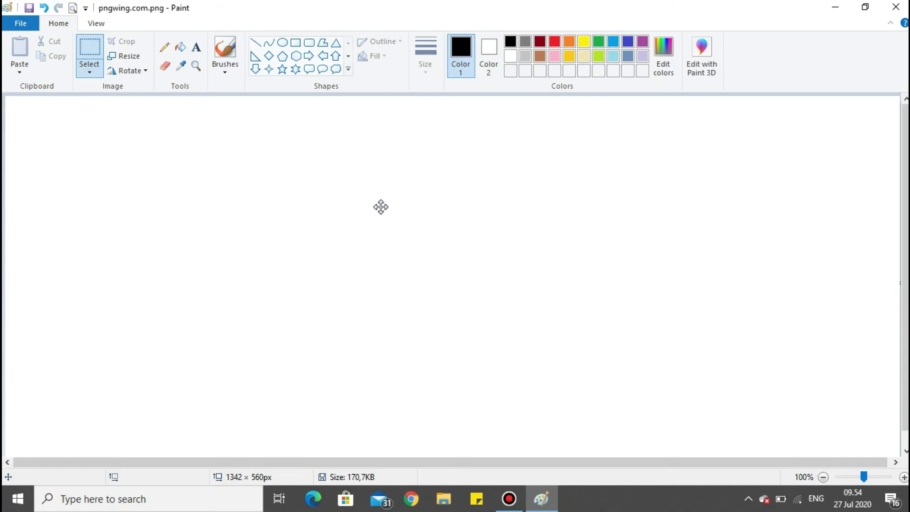
{"action": "left_click", "coordinate": [14, 25]}
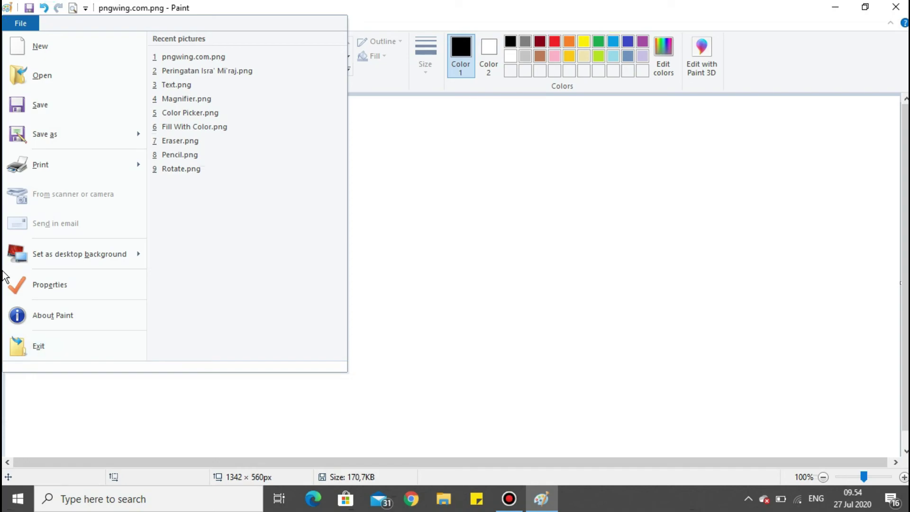
{"action": "left_click", "coordinate": [506, 242]}
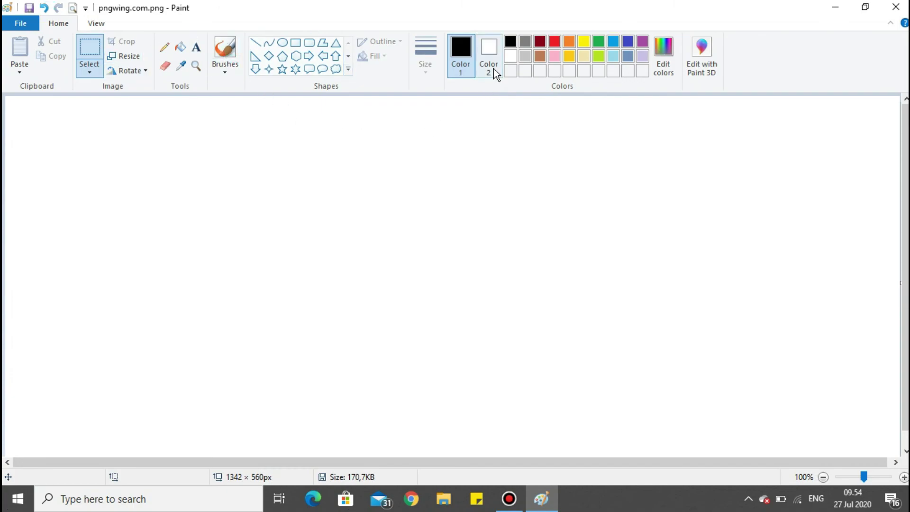
Draw four separate freehand zigzags across the canvas with the Pencil tool, in black, green, yellow and red from left to right.
{"action": "left_click", "coordinate": [164, 47]}
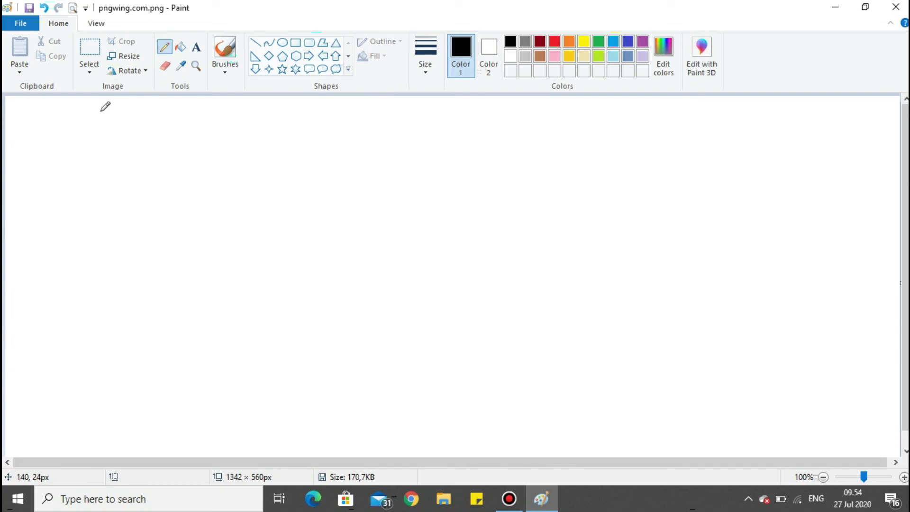
{"action": "mouse_move", "coordinate": [108, 107]}
{"action": "left_mouse_down"}
{"action": "mouse_move", "coordinate": [97, 197]}
{"action": "mouse_move", "coordinate": [140, 187]}
{"action": "mouse_move", "coordinate": [172, 132]}
{"action": "mouse_move", "coordinate": [175, 216]}
{"action": "mouse_move", "coordinate": [199, 138]}
{"action": "mouse_move", "coordinate": [213, 192]}
{"action": "mouse_move", "coordinate": [230, 157]}
{"action": "mouse_move", "coordinate": [254, 197]}
{"action": "mouse_move", "coordinate": [256, 172]}
{"action": "left_mouse_up"}
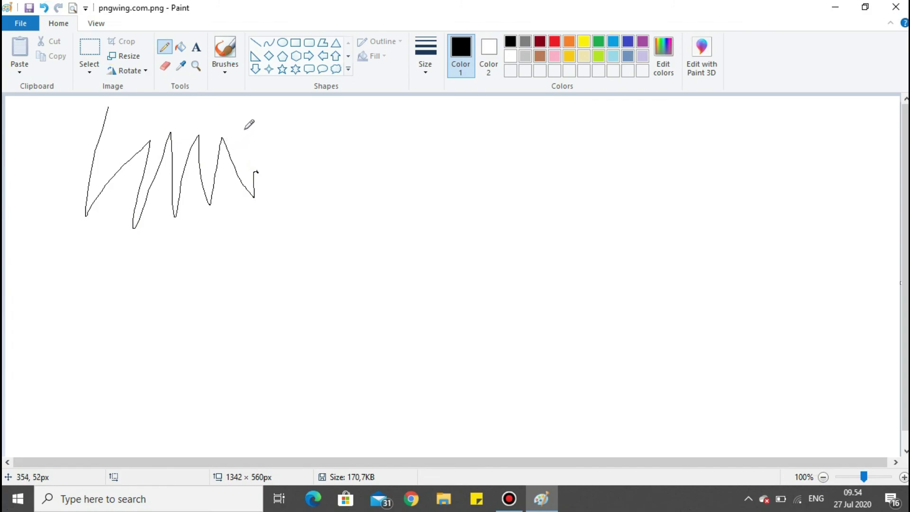
{"action": "left_click", "coordinate": [598, 42]}
{"action": "mouse_move", "coordinate": [412, 124]}
{"action": "left_mouse_down"}
{"action": "mouse_move", "coordinate": [374, 222]}
{"action": "mouse_move", "coordinate": [431, 169]}
{"action": "mouse_move", "coordinate": [406, 261]}
{"action": "mouse_move", "coordinate": [507, 153]}
{"action": "mouse_move", "coordinate": [549, 176]}
{"action": "mouse_move", "coordinate": [531, 306]}
{"action": "mouse_move", "coordinate": [603, 198]}
{"action": "mouse_move", "coordinate": [602, 272]}
{"action": "mouse_move", "coordinate": [663, 172]}
{"action": "left_mouse_up"}
{"action": "left_click", "coordinate": [587, 46]}
{"action": "left_click", "coordinate": [554, 42]}
{"action": "left_click_drag", "start_coordinate": [713, 130], "coordinate": [715, 159]}
{"action": "mouse_move", "coordinate": [707, 232]}
{"action": "left_mouse_down"}
{"action": "mouse_move", "coordinate": [724, 224]}
{"action": "mouse_move", "coordinate": [740, 245]}
{"action": "mouse_move", "coordinate": [771, 220]}
{"action": "mouse_move", "coordinate": [776, 157]}
{"action": "left_mouse_up"}
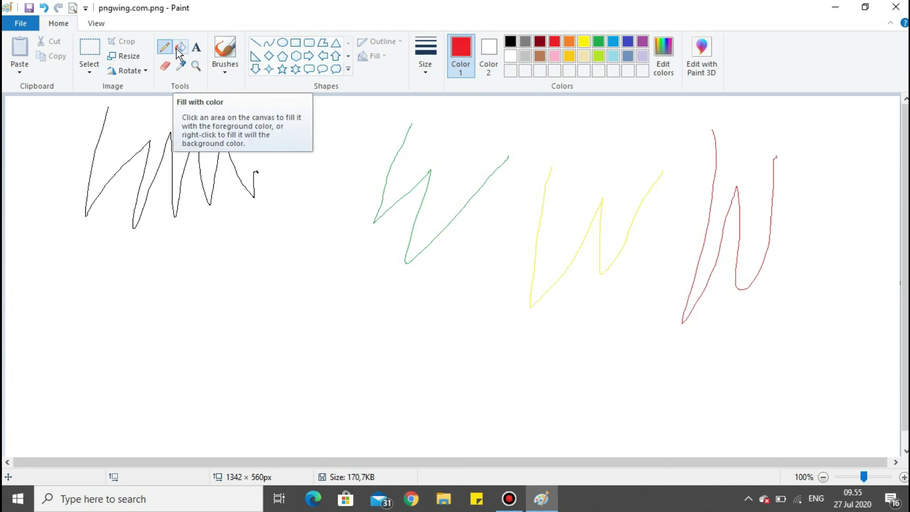
{"action": "left_click", "coordinate": [97, 24]}
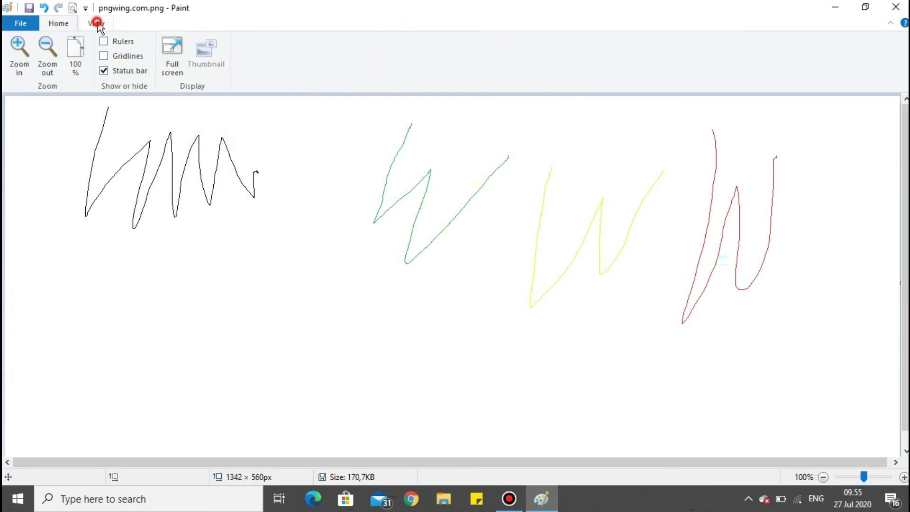
{"action": "left_click", "coordinate": [62, 25]}
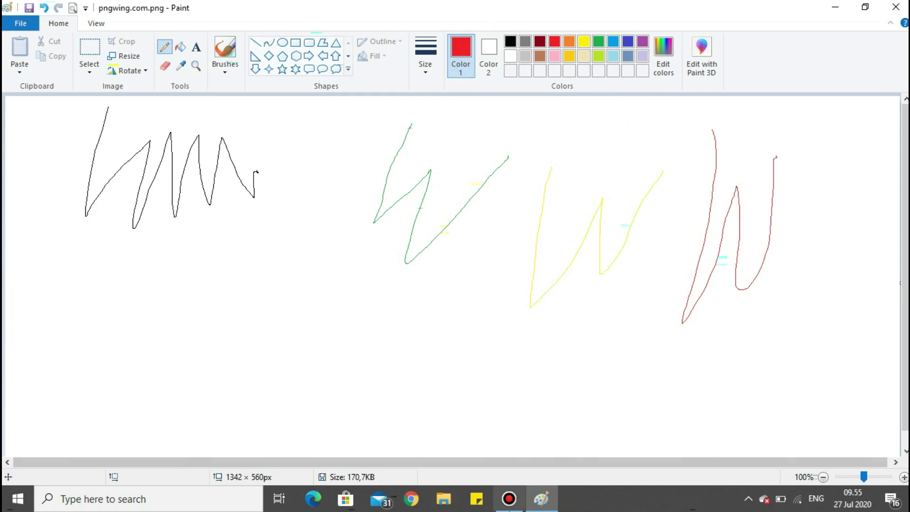
{"action": "left_click", "coordinate": [509, 499]}
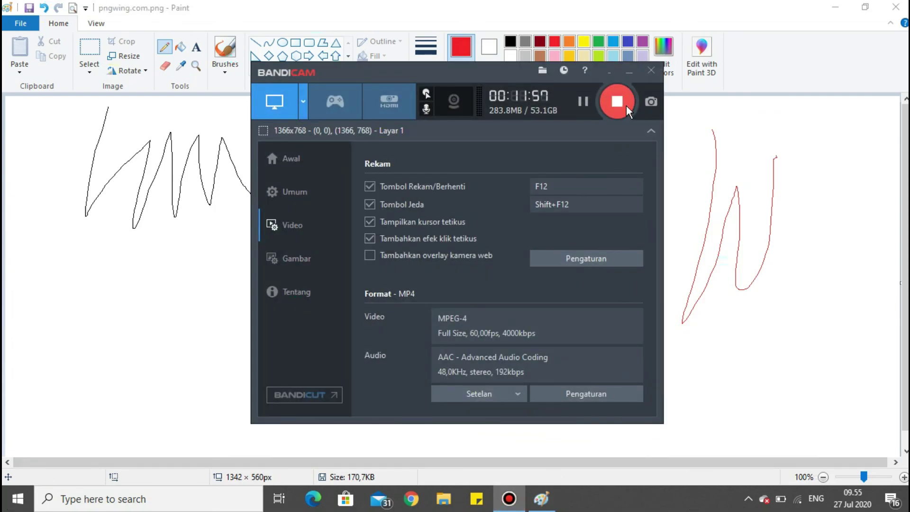